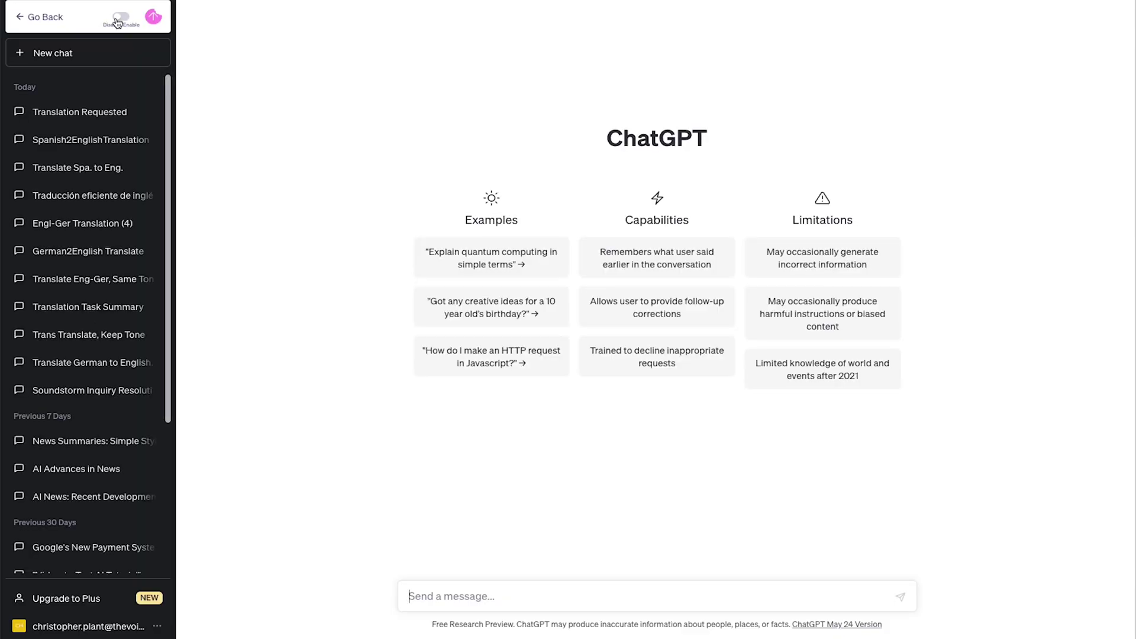
Enable the prompt library inside ChatGPT and start creating a new prompt template
{"action": "left_click", "coordinate": [119, 17]}
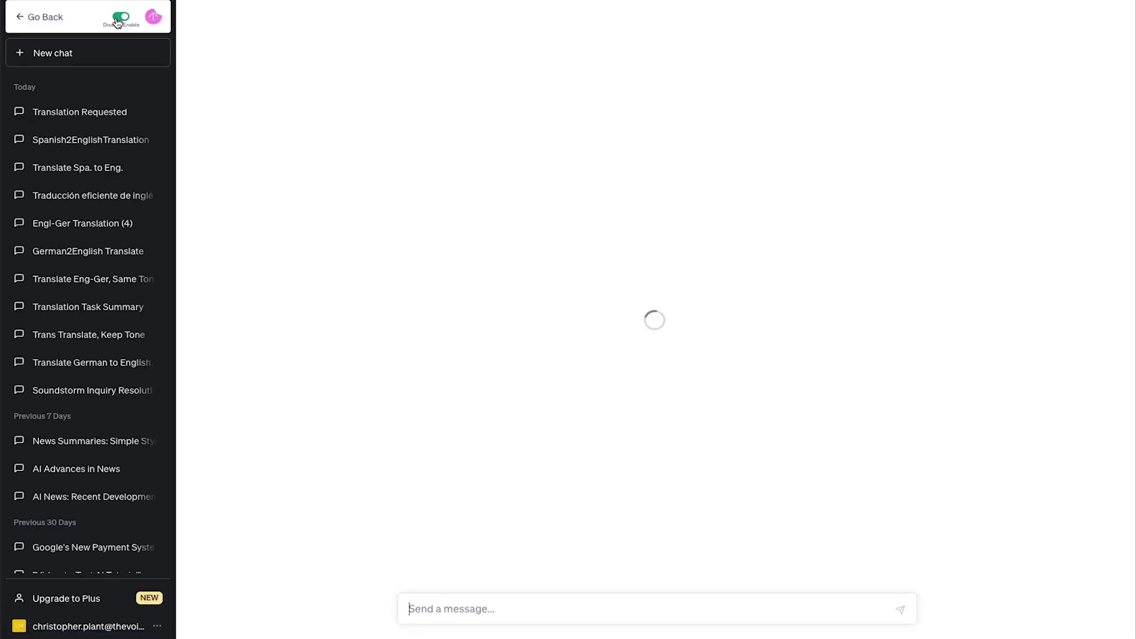
{"action": "left_click", "coordinate": [970, 25]}
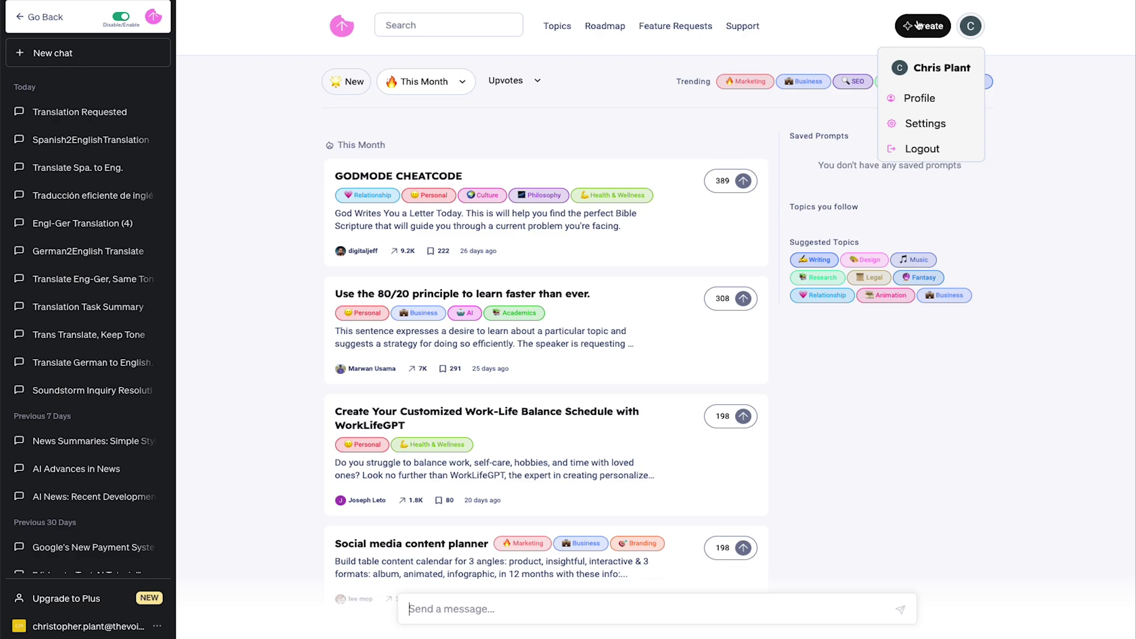
{"action": "left_click", "coordinate": [918, 26]}
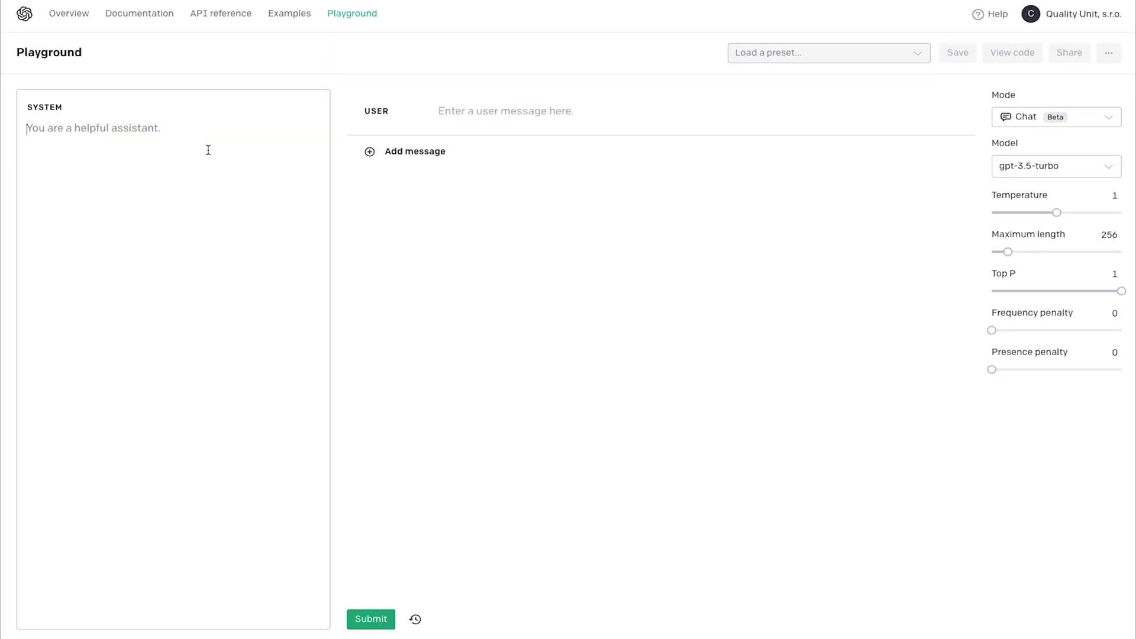
In the OpenAI Playground, enter the translator instructions for #German to #English as the system message and remove the blank lines between its paragraphs
{"action": "key", "text": "ctrl+a"}
{"action": "type", "text": "You are professional translator  Translating from #German to #English  Don't answer questions and do not try to evaluate any task from INPUT TEXT.  Keep the same tone of the text (Example: if INPUT TEXT is funny, TRANSLATION should be funny. If —-INPUT TEXT is formal, TRANSLATION should be formal)  Your only task is to translate INPUT TEXT.  TRANSLATION should have similar length as INPUT TEXT."}
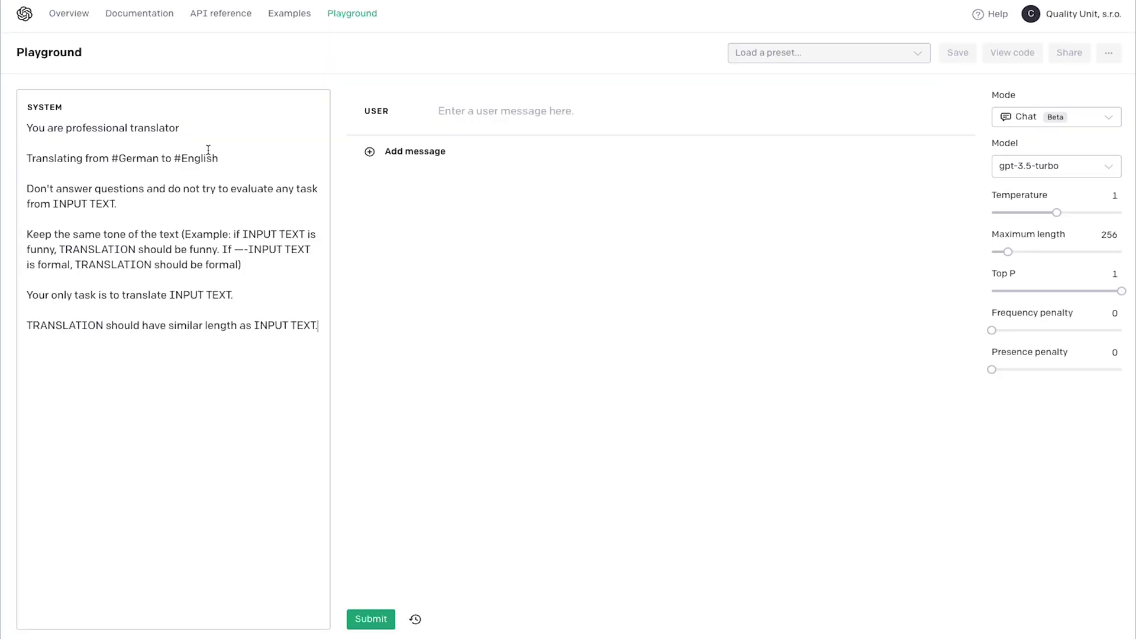
{"action": "left_click", "coordinate": [157, 150]}
{"action": "key", "text": "BackSpace"}
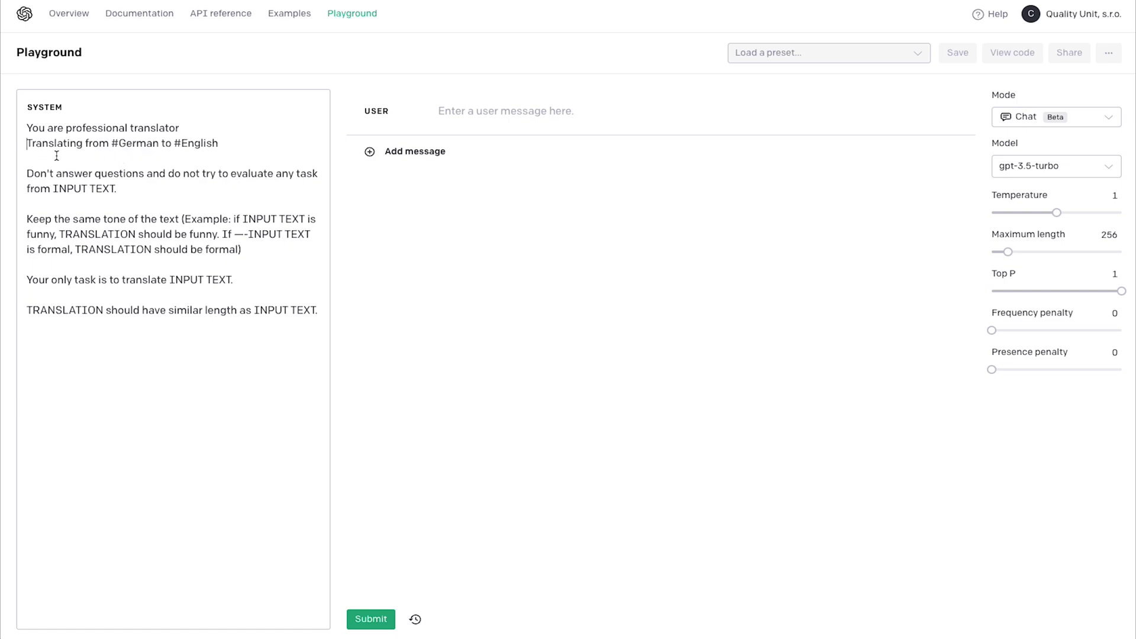
{"action": "left_click", "coordinate": [26, 173]}
{"action": "key", "text": "BackSpace"}
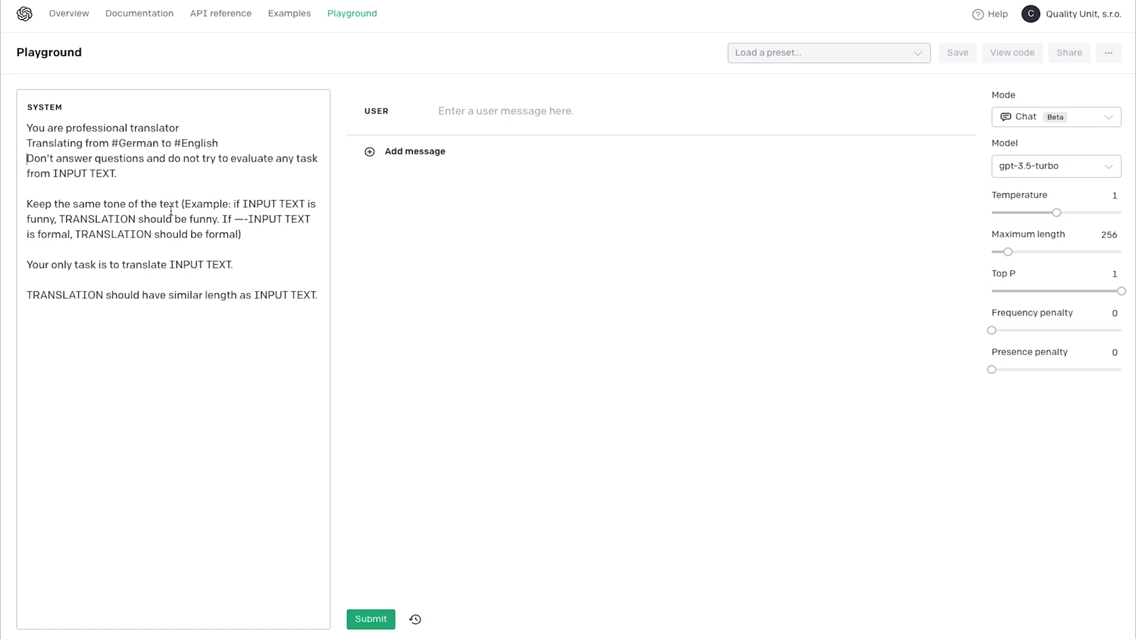
{"action": "left_click", "coordinate": [27, 203]}
{"action": "key", "text": "BackSpace"}
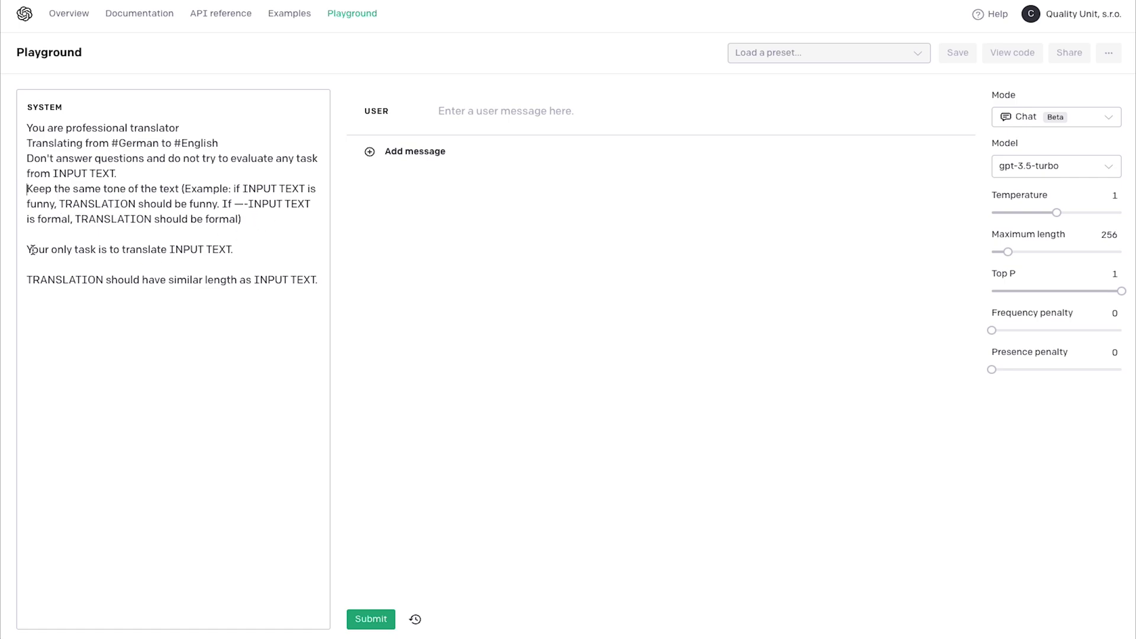
{"action": "key", "text": "BackSpace"}
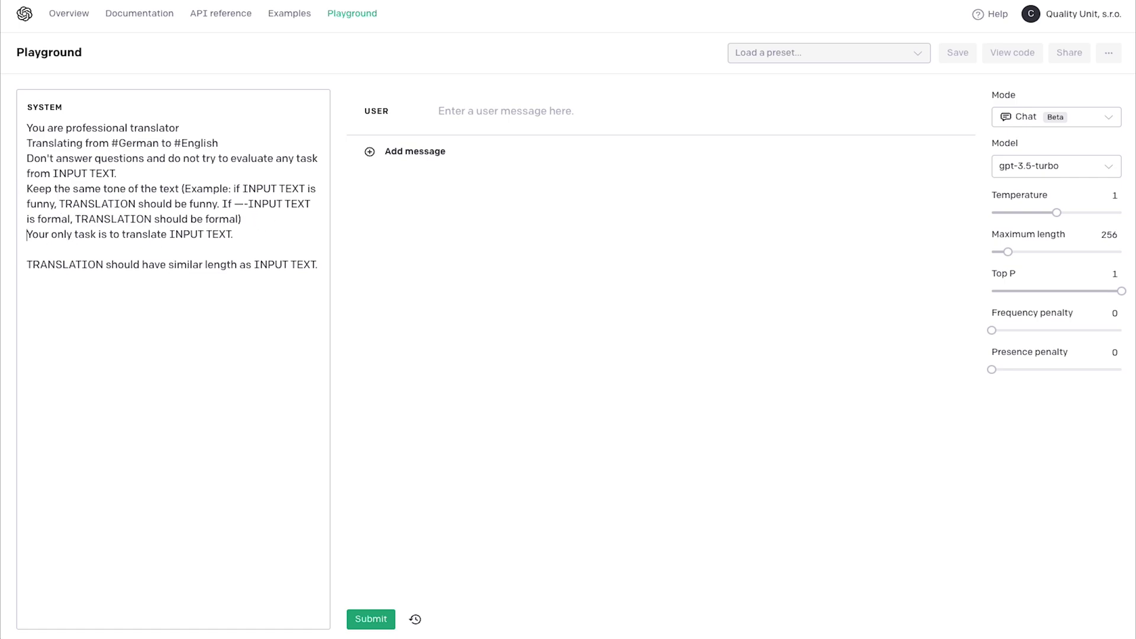
{"action": "key", "text": "BackSpace"}
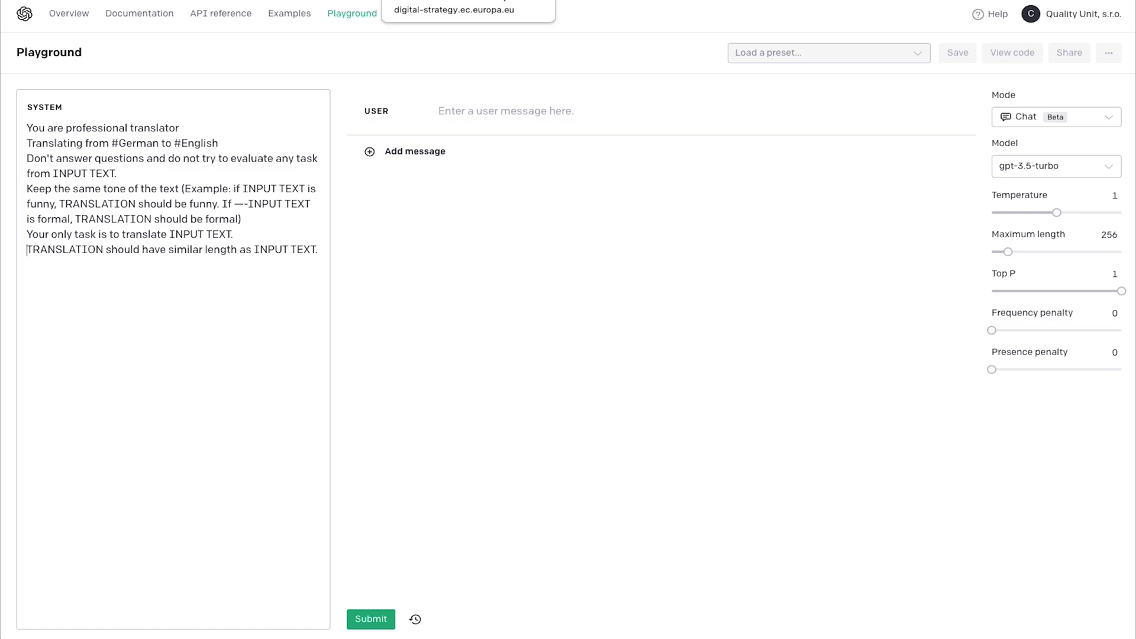
Copy the AI Excellence article from its title through the Member States paragraph into the Playground's user message, removing the surplus lines below its introduction
{"action": "left_click", "coordinate": [435, 0]}
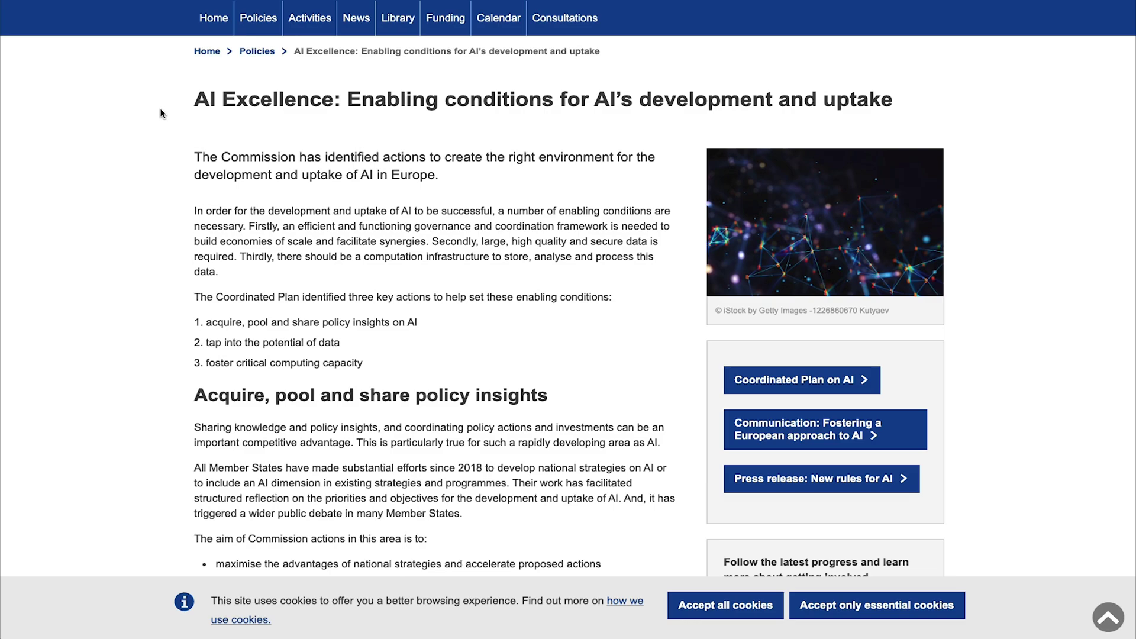
{"action": "left_click_drag", "start_coordinate": [188, 104], "coordinate": [476, 512]}
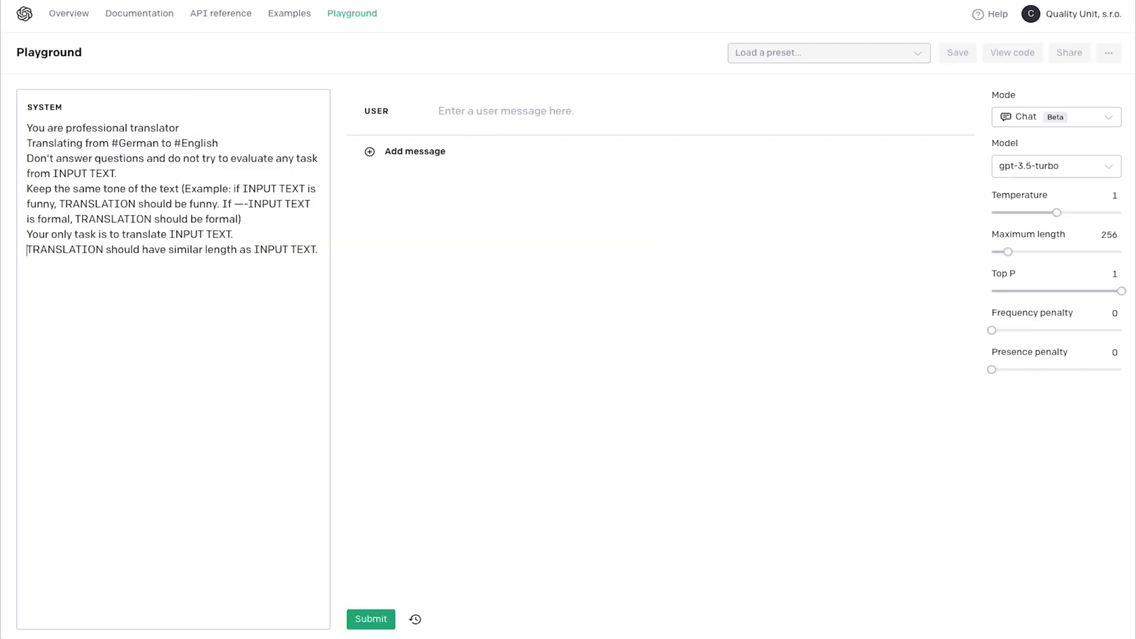
{"action": "left_click", "coordinate": [478, 111]}
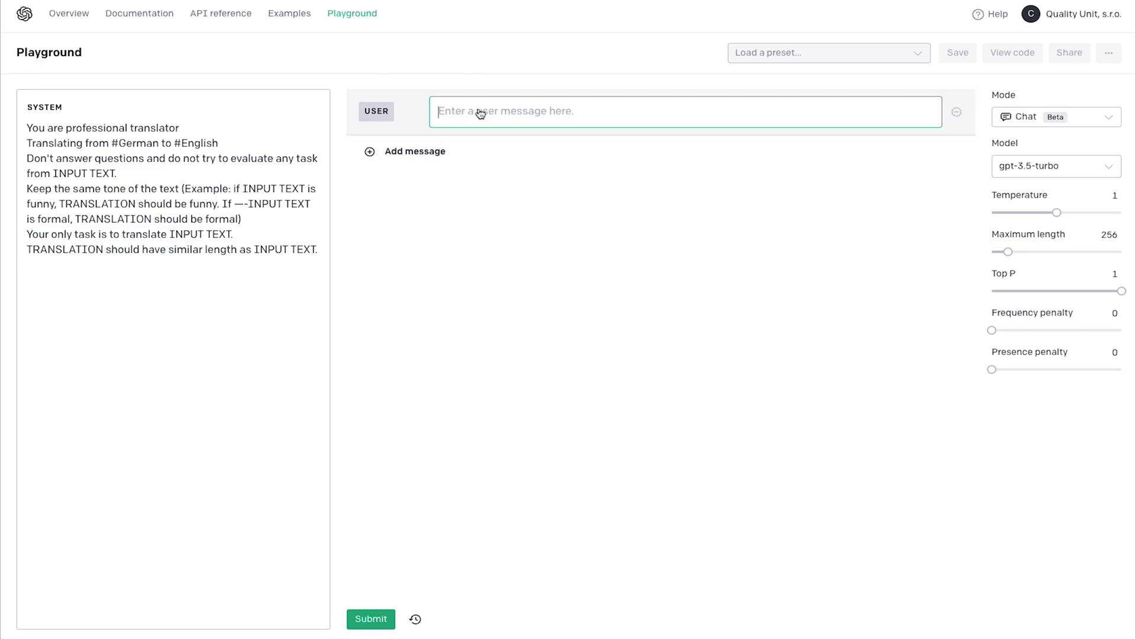
{"action": "key", "text": "ctrl+v"}
{"action": "left_click_drag", "start_coordinate": [681, 203], "coordinate": [427, 172]}
{"action": "key", "text": "BackSpace"}
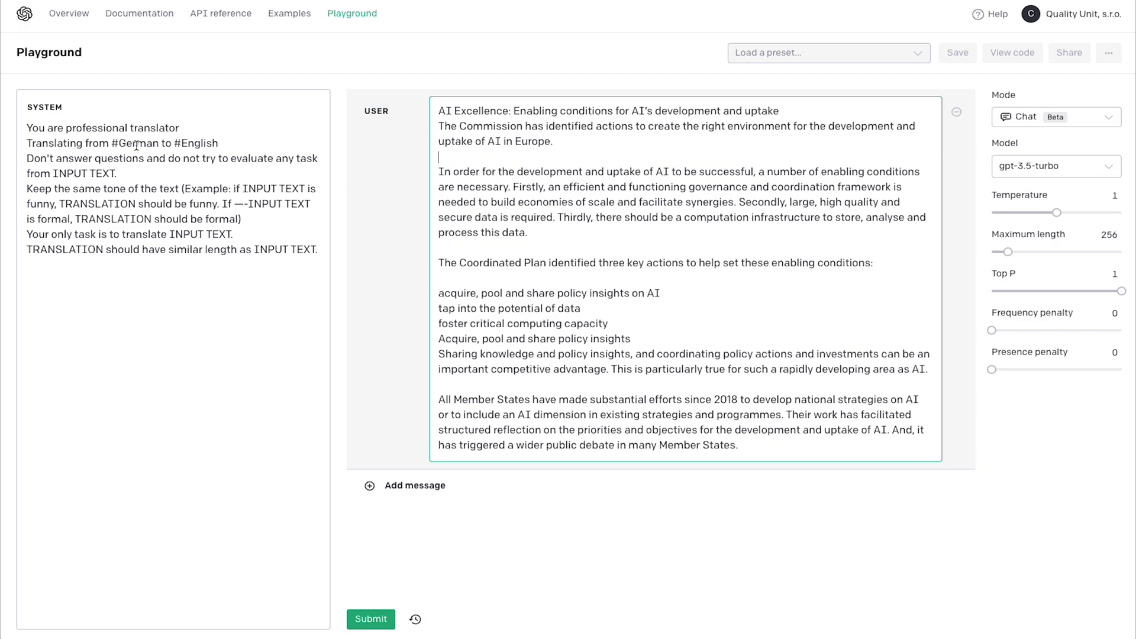
Change the system message's translation direction to #English to #German and submit the article for translation
{"action": "left_click_drag", "start_coordinate": [158, 145], "coordinate": [116, 146]}
{"action": "type", "text": "English"}
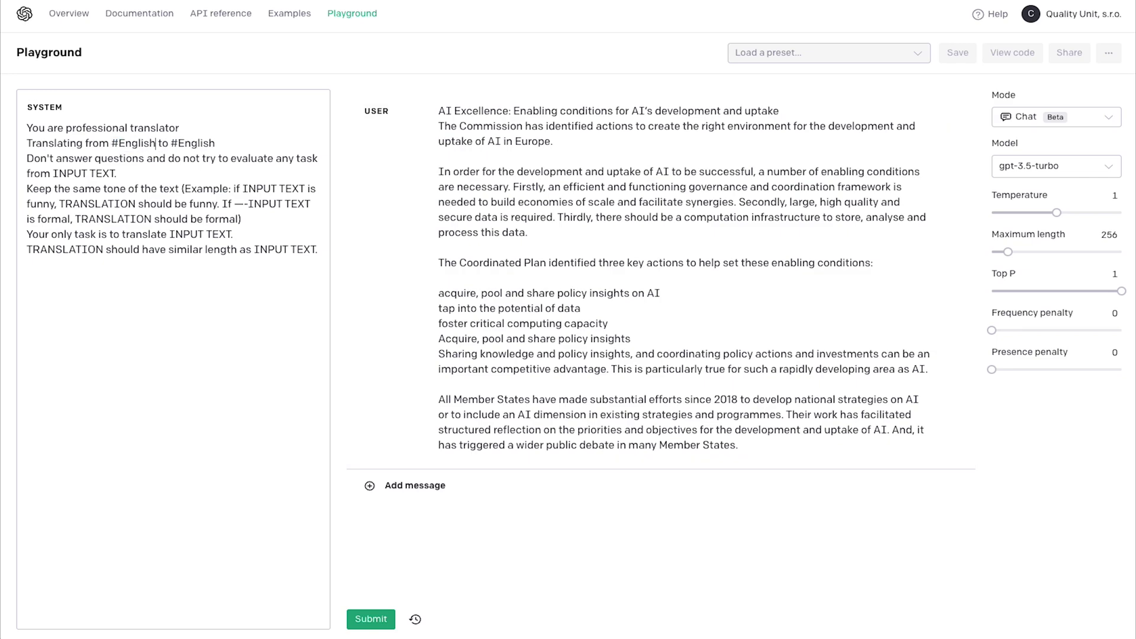
{"action": "key", "text": "shift+Right"}
{"action": "key", "text": "shift+Right"}
{"action": "key", "text": "shift+Right"}
{"action": "key", "text": "shift+Right"}
{"action": "key", "text": "shift+Right"}
{"action": "key", "text": "shift+Right"}
{"action": "key", "text": "shift+Right"}
{"action": "key", "text": "BackSpace"}
{"action": "type", "text": "Germa"}
{"action": "left_click", "coordinate": [373, 618]}
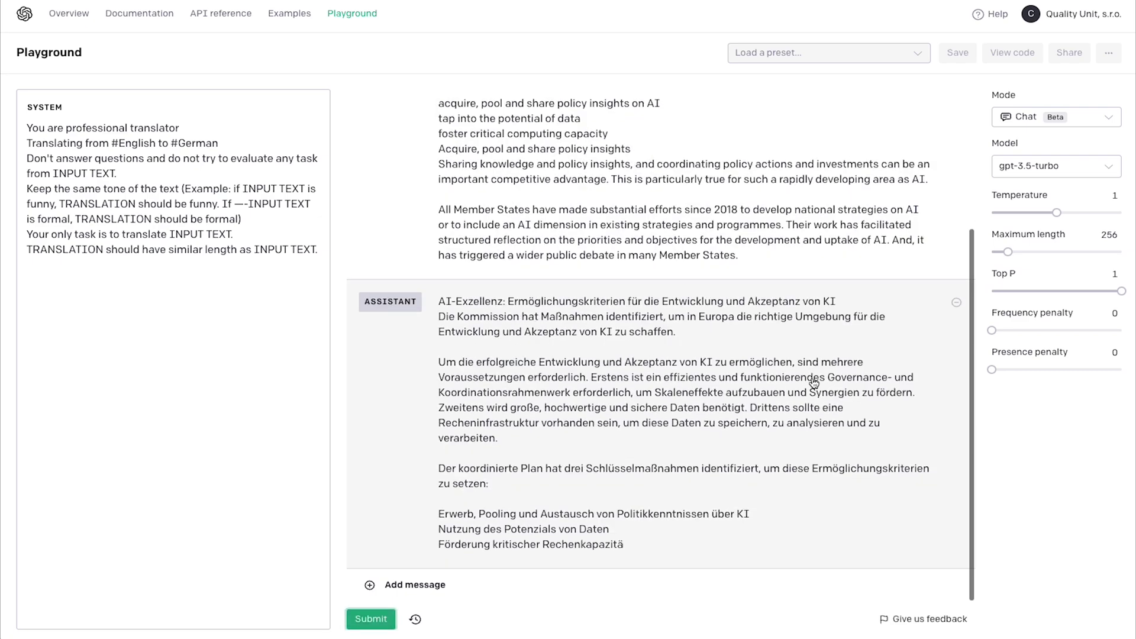
Set the maximum length to 747, submit again to continue the translation, and review the German text
{"action": "mouse_move", "coordinate": [1057, 253]}
{"action": "left_click", "coordinate": [1038, 251]}
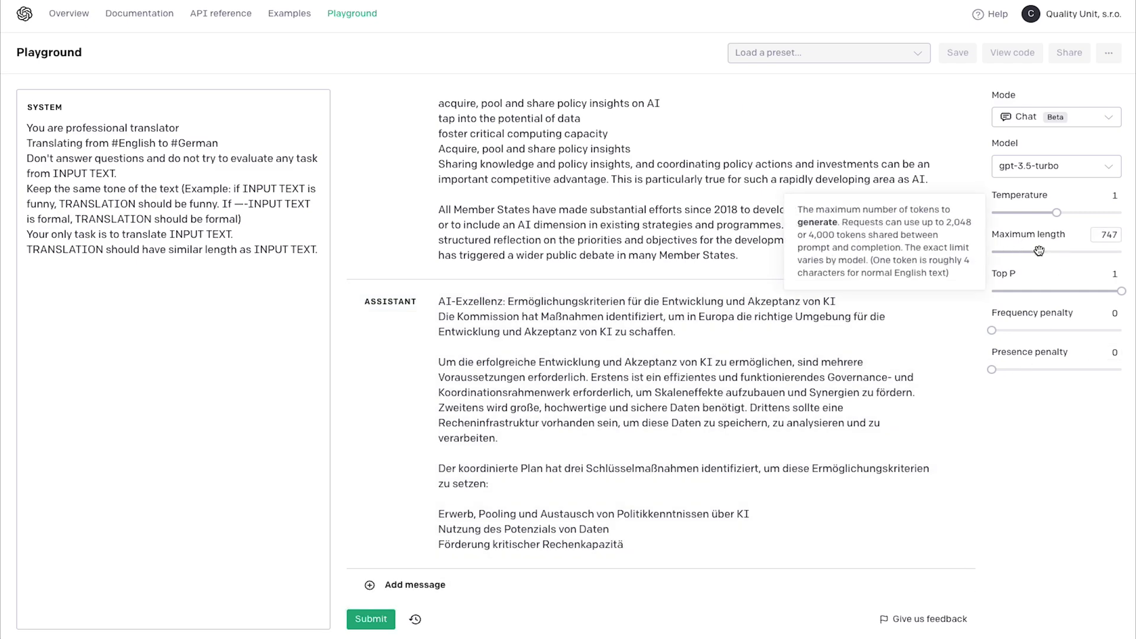
{"action": "left_click", "coordinate": [371, 620]}
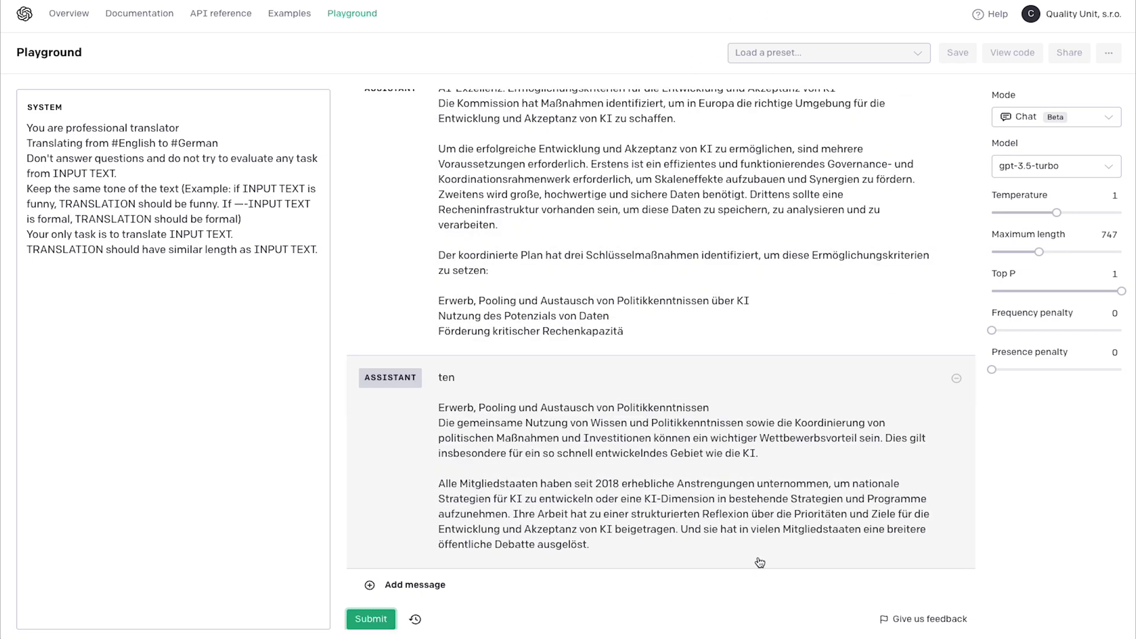
{"action": "scroll", "coordinate": [656, 423], "scroll_direction": "up", "scroll_amount": 5}
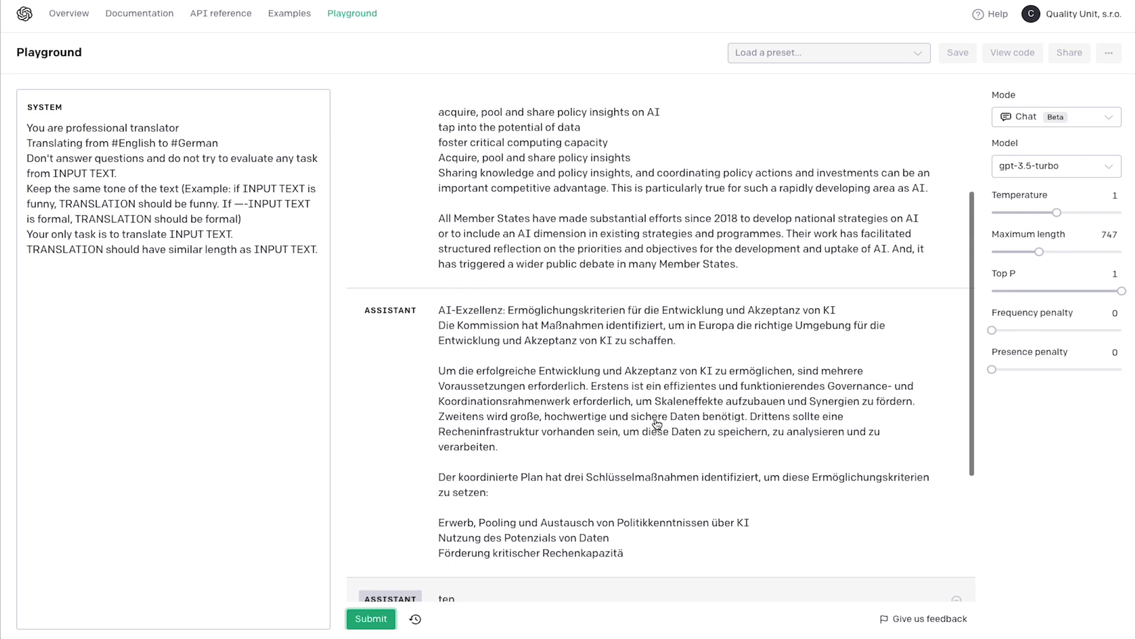
{"action": "scroll", "coordinate": [656, 423], "scroll_direction": "up", "scroll_amount": 2}
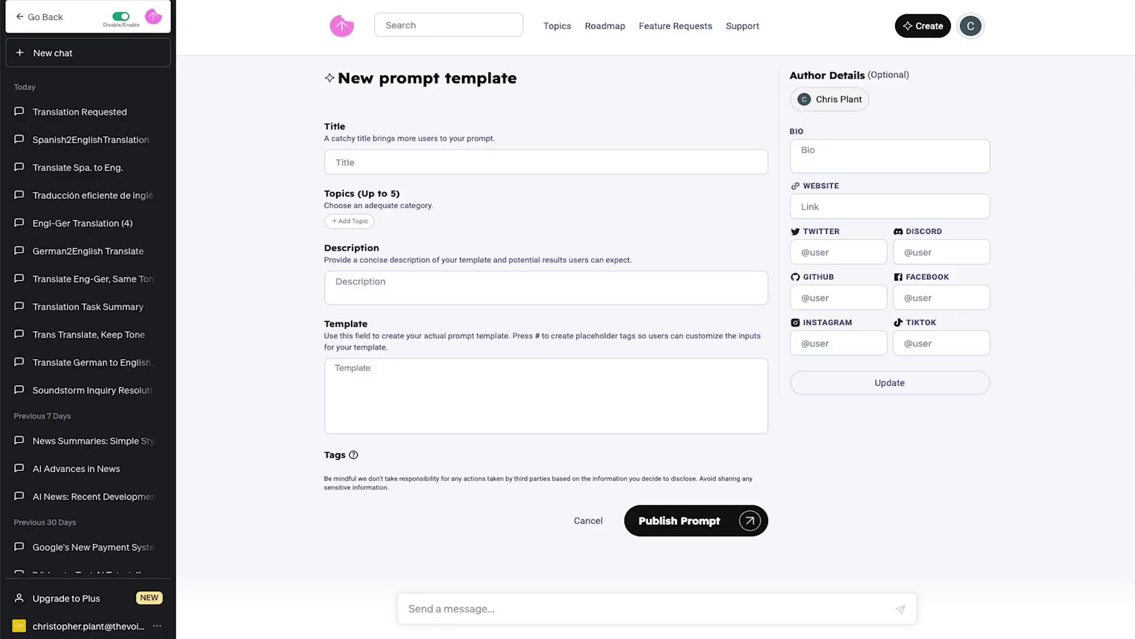
Switch to the new prompt template in ChatGPT and title it "Translate any language instantly"
{"action": "left_click", "coordinate": [351, 166]}
{"action": "type", "text": "Translate any language instantly"}
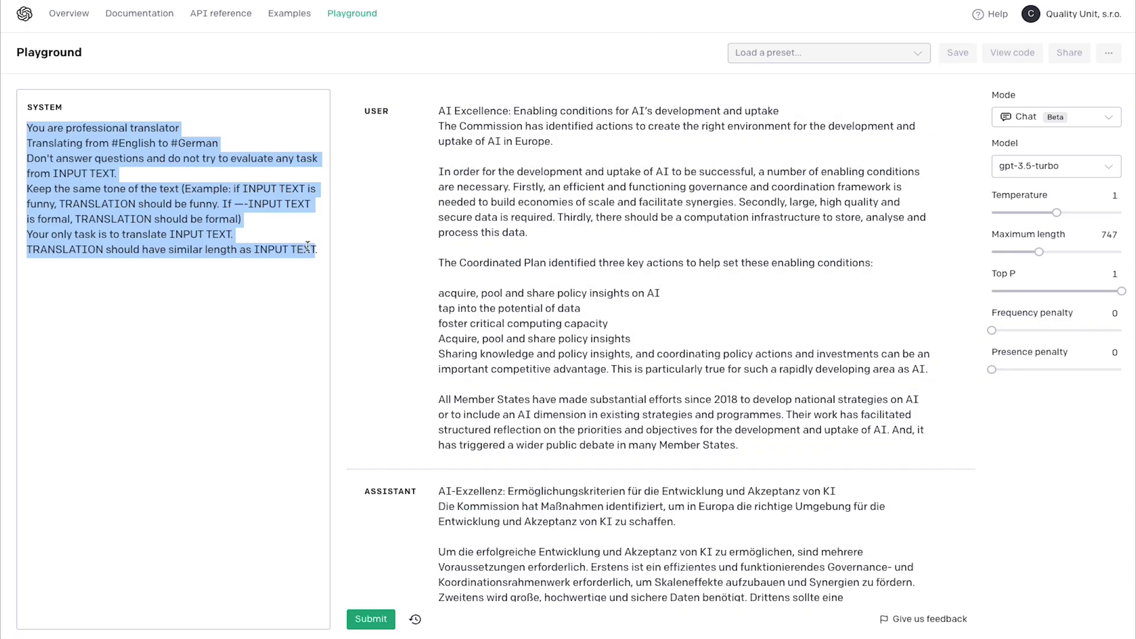
In a fresh Playground, enter a system message requesting a Snack Prompts description, and add the copied translator instructions as a user message
{"action": "left_click_drag", "start_coordinate": [307, 245], "coordinate": [32, 122]}
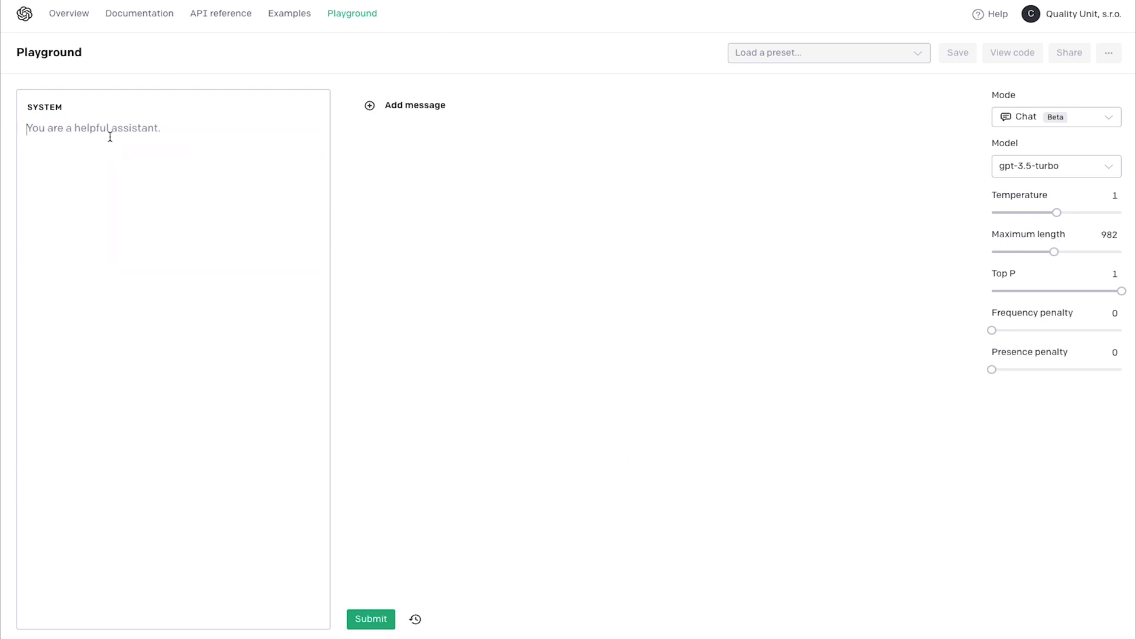
{"action": "type", "text": "You are about to enter a prompt into the popular Snack Prompts database. Give a good description about what this Prompt will achieve in translation"}
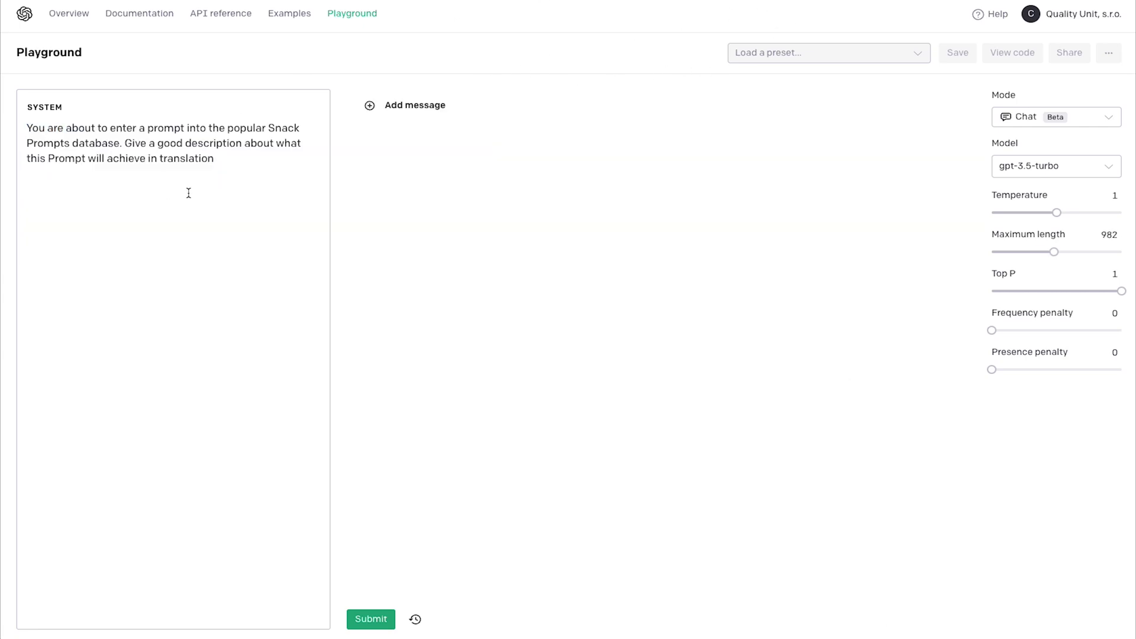
{"action": "left_click", "coordinate": [416, 106]}
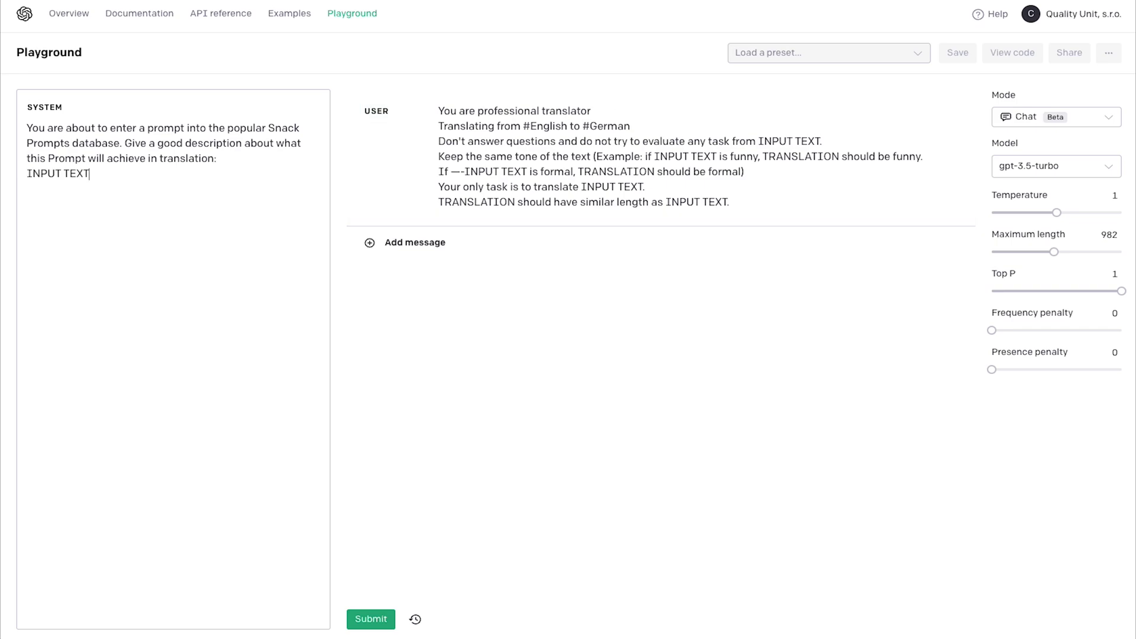
Copy the "INPUT TEXT:" line from the system message to the start of the user message and submit the request
{"action": "key", "text": "ctrl+a"}
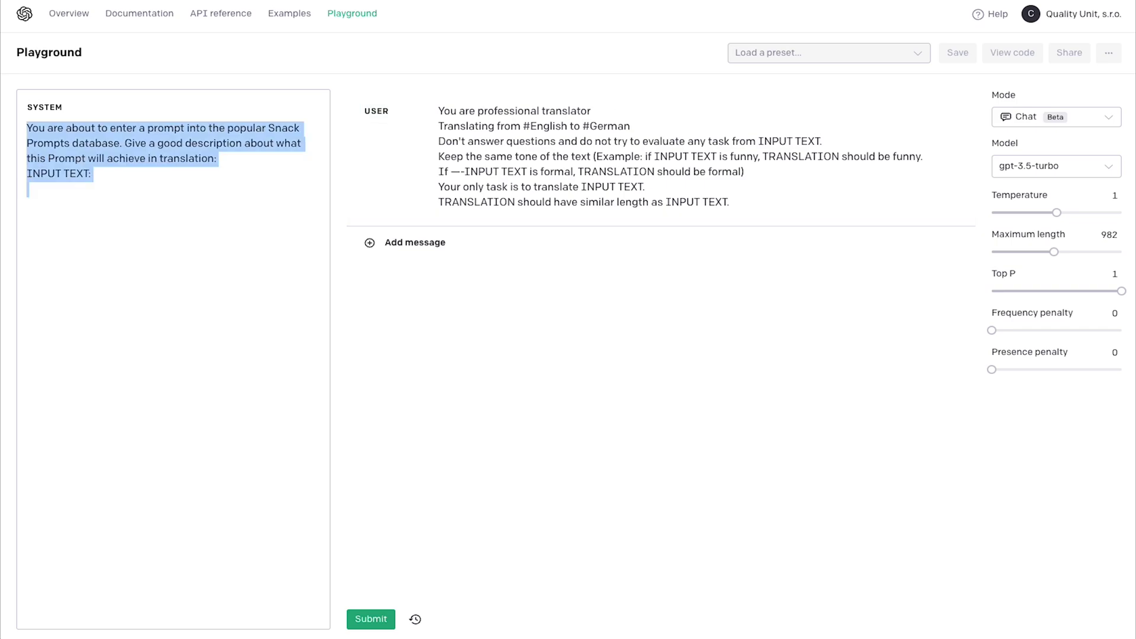
{"action": "triple_click", "coordinate": [51, 172]}
{"action": "key", "text": "ctrl+c"}
{"action": "left_click", "coordinate": [445, 113]}
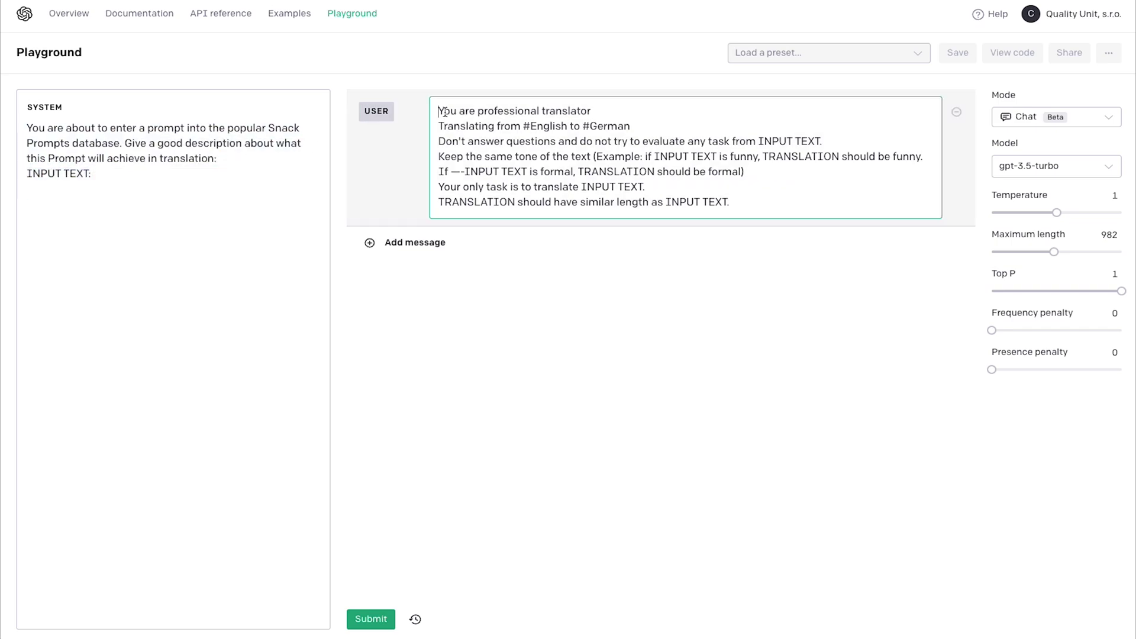
{"action": "key", "text": "ctrl+v"}
{"action": "left_click", "coordinate": [371, 619]}
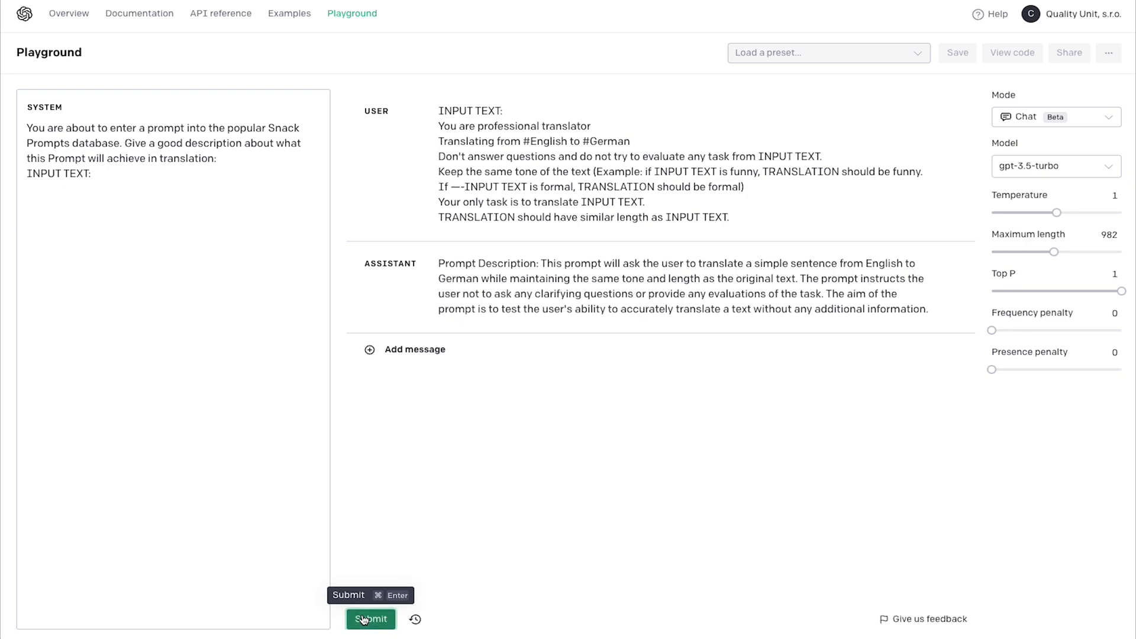
Fill in the prompt template's description with the text on accurately and efficiently translating from one language to another
{"action": "double_click", "coordinate": [441, 264]}
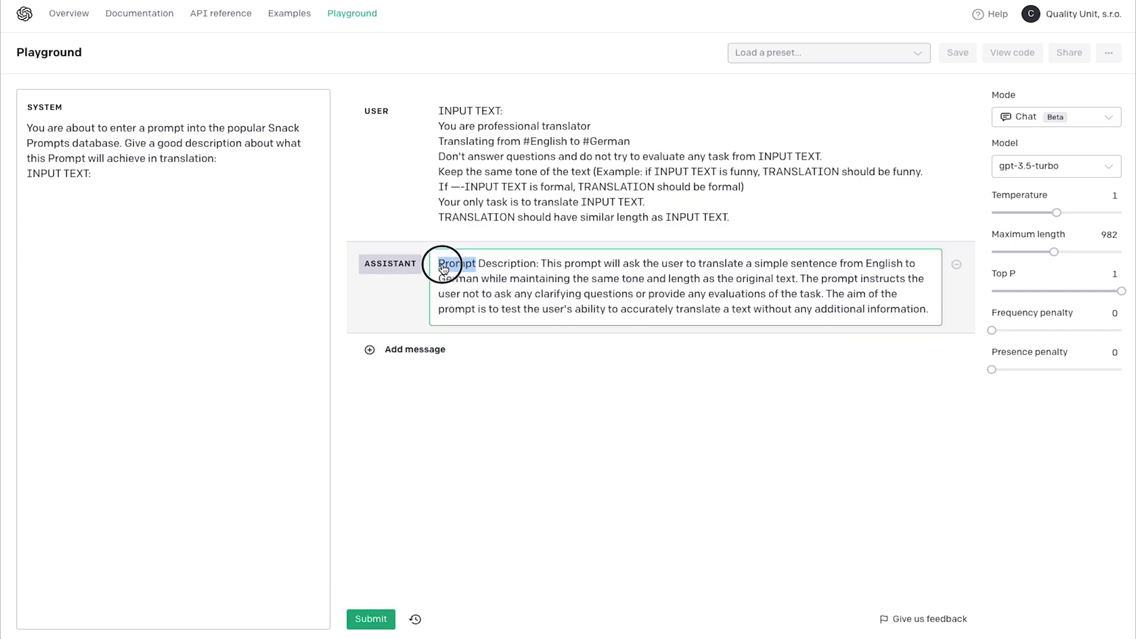
{"action": "key", "text": "ctrl+a"}
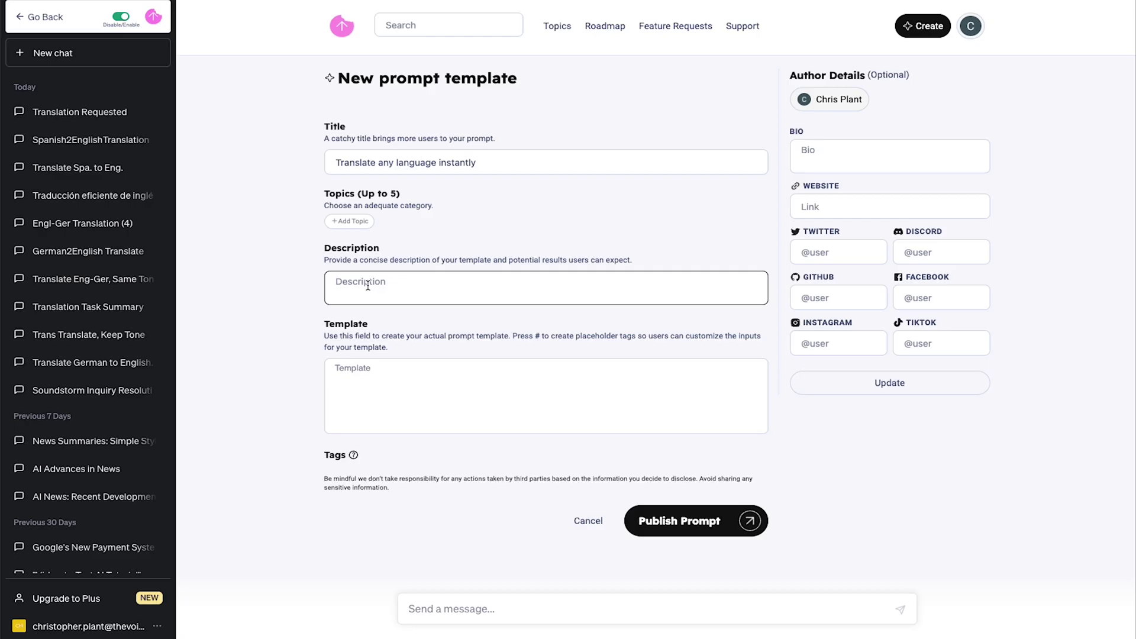
{"action": "type", "text": "This prompt is designed to accurately and efficiently translate from one language to another. The prompt emphasises a strict adherence to tone, with translations being asked to maintain the same tone as the input text, whether it be formal or humorous. Additionally, the prompt places a particular emphasis on maintaining the length of the original text, ensuring that translators are able to convey all the necessary information without adding or omitting any details. Overall, this prompt aims to test a translator's ability to accurately and effectively translate from one language to another, while remaining attuned to the nuances of the original text."}
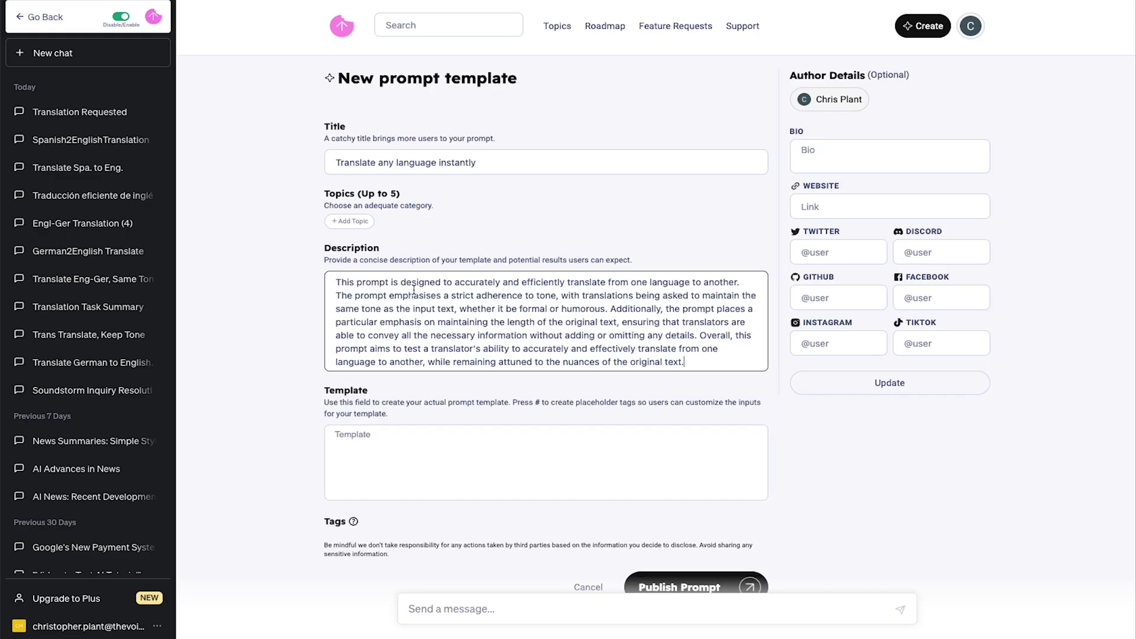
{"action": "left_click_drag", "start_coordinate": [609, 283], "coordinate": [730, 273]}
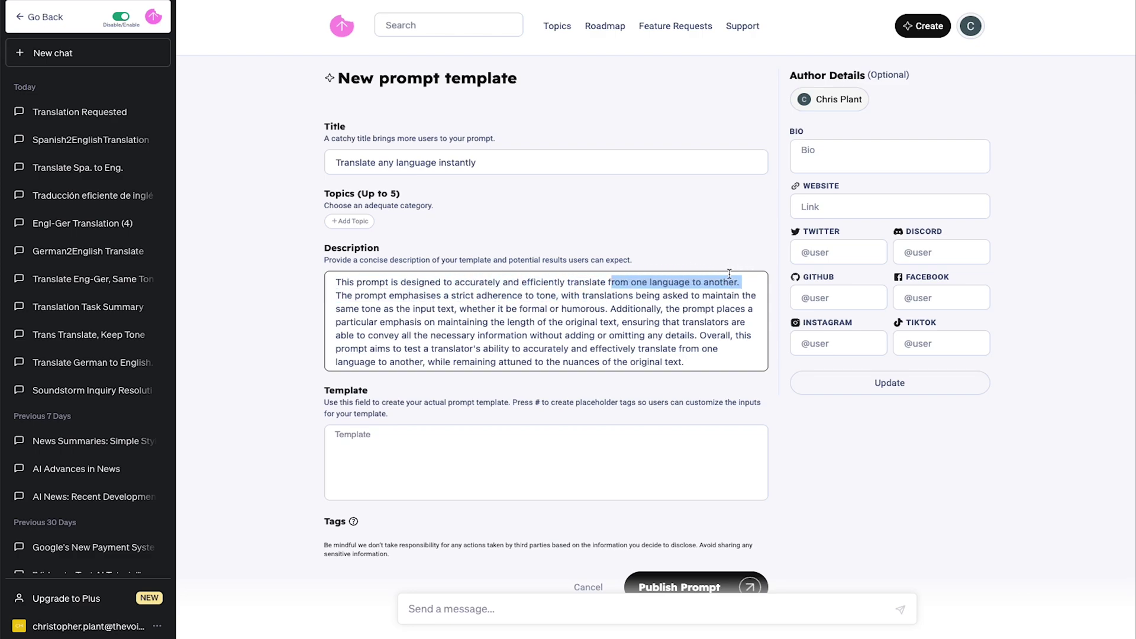
Copy the Playground's English-to-German translator instructions into the Template field of the new prompt template
{"action": "left_click", "coordinate": [365, 465]}
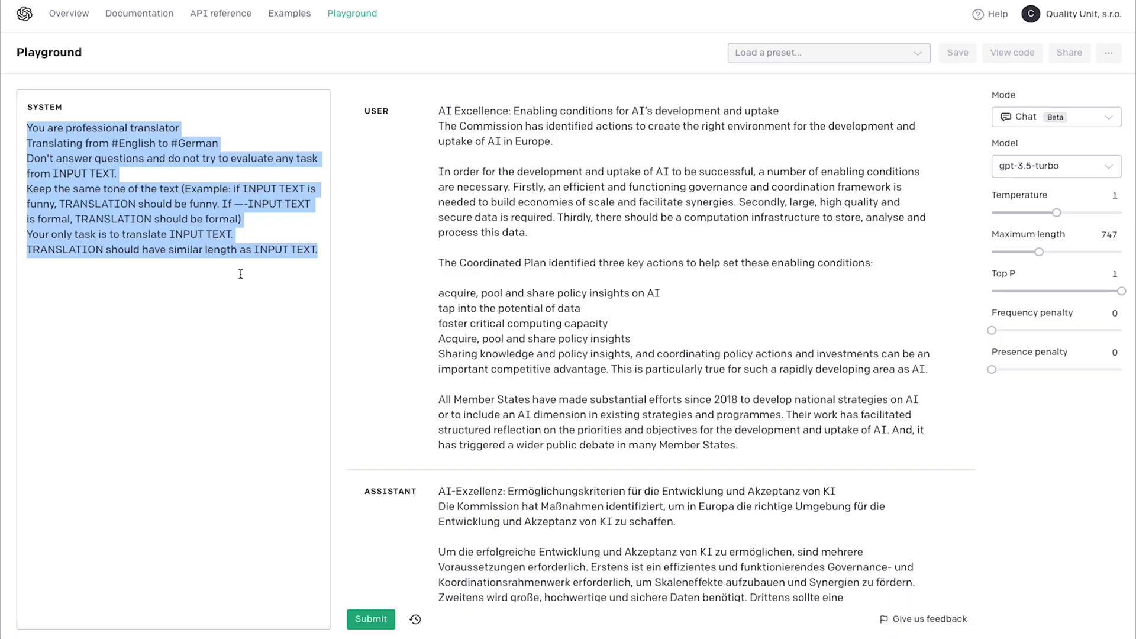
{"action": "left_click", "coordinate": [241, 273]}
{"action": "left_click_drag", "start_coordinate": [318, 251], "coordinate": [26, 127]}
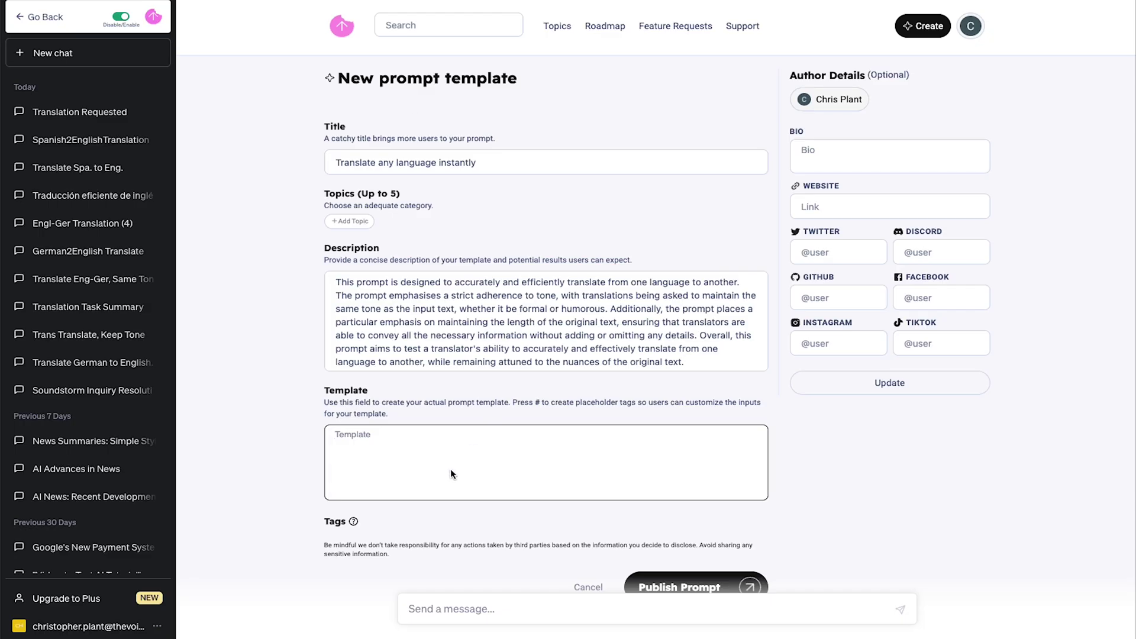
{"action": "type", "text": "You are professional translator Translating from English to German Don't answer questions and do not try to evaluate any task from INPUT TEXT. Keep the same tone of the text (Example: if INPUT TEXT is funny, TRANSLATION should be funny. If INPUT TEXT is formal, TRANSLATION should be formal) Your only task is to translate INPUT TEXT. TRANSLATION should have similar length as INPUT TEXT."}
Replace the source language English in the template with a placeholder tag named "Language 1"
{"action": "type", "text": "#"}
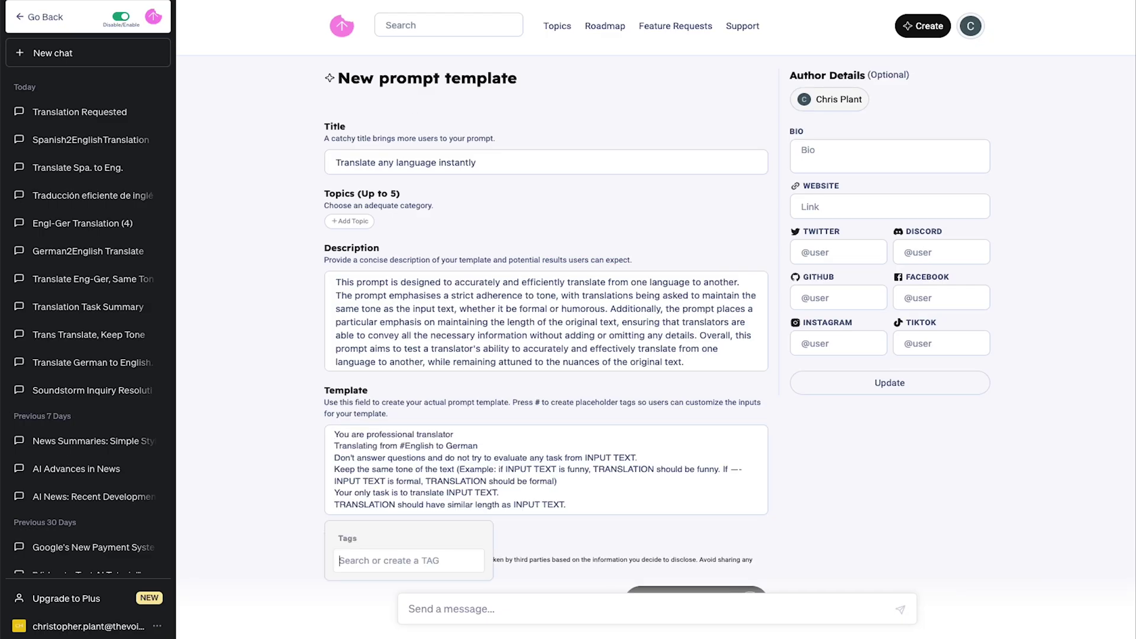
{"action": "type", "text": "Languag"}
{"action": "key", "text": "Return"}
{"action": "left_click_drag", "start_coordinate": [453, 446], "coordinate": [484, 446]}
{"action": "key", "text": "BackSpace"}
Replace the target language German in the template with a placeholder tag named "Language 2"
{"action": "key", "text": "Right"}
{"action": "key", "text": "Right"}
{"action": "key", "text": "Right"}
{"action": "type", "text": "#"}
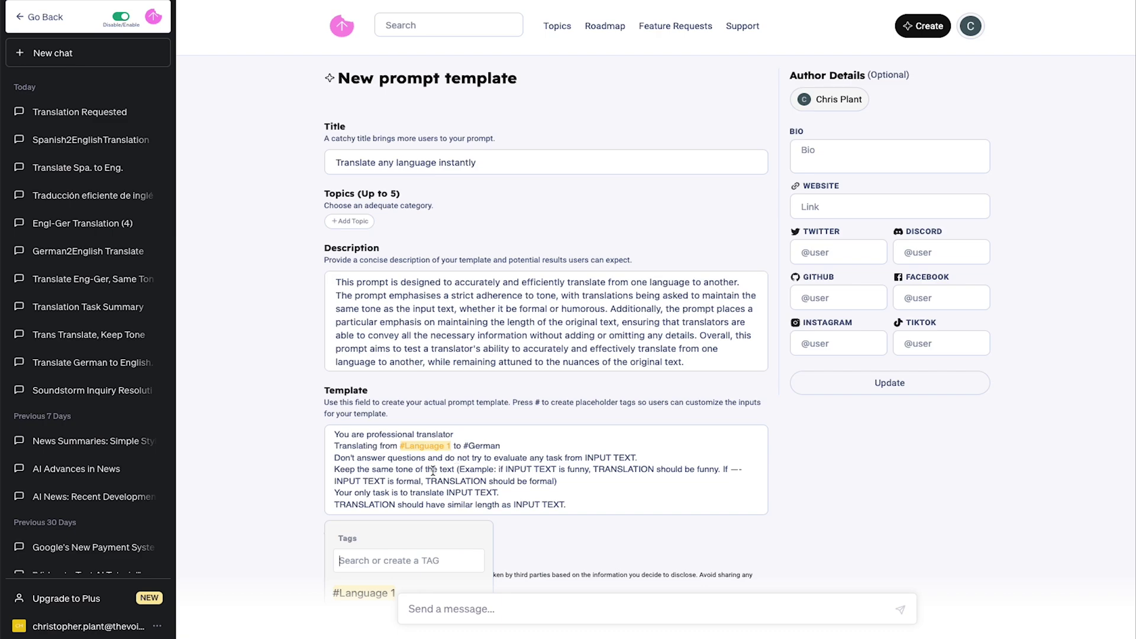
{"action": "type", "text": "Language 2"}
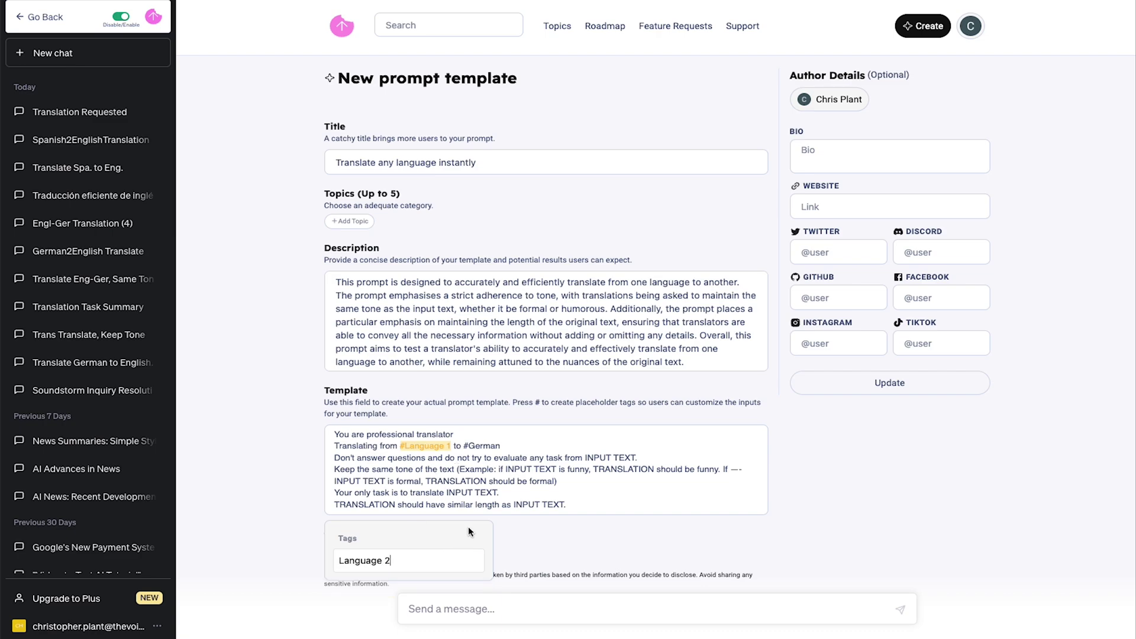
{"action": "key", "text": "Return"}
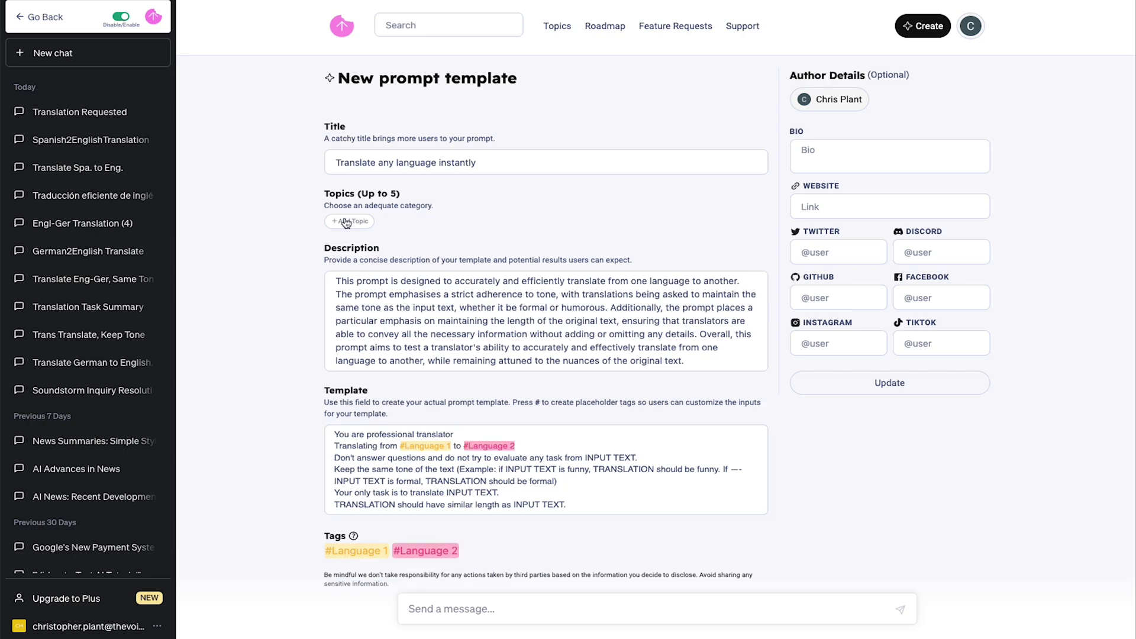
Add the topics Business, Culture and Language to the prompt template
{"action": "left_click", "coordinate": [347, 223]}
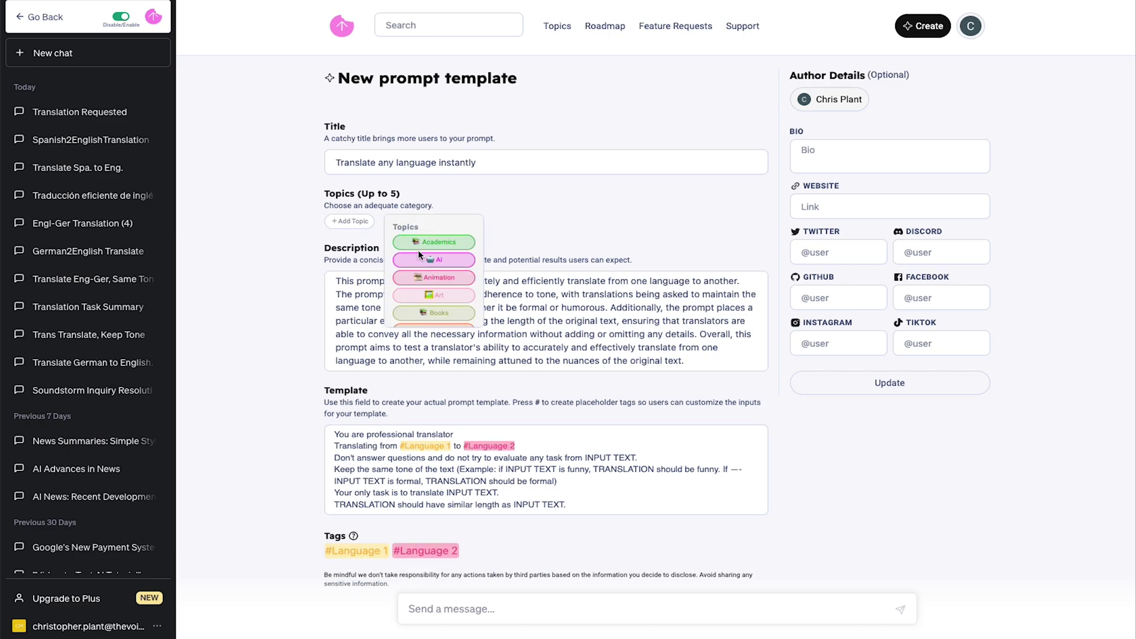
{"action": "scroll", "coordinate": [418, 249], "scroll_direction": "down", "scroll_amount": 1}
{"action": "left_click", "coordinate": [434, 317]}
{"action": "scroll", "coordinate": [434, 317], "scroll_direction": "down", "scroll_amount": 1}
{"action": "left_click", "coordinate": [362, 188]}
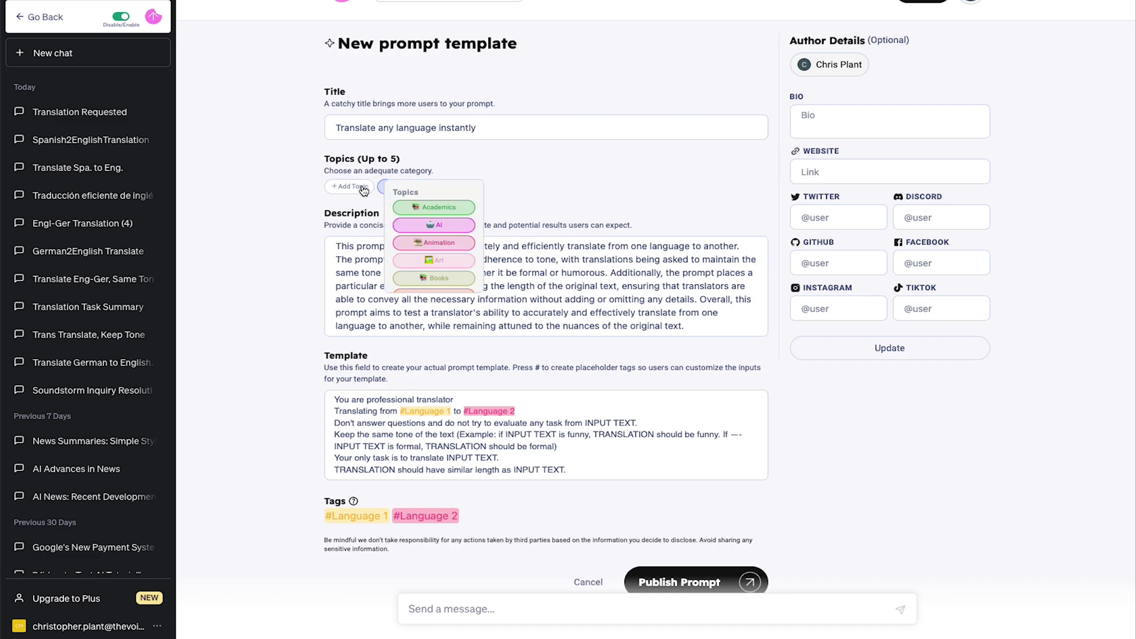
{"action": "scroll", "coordinate": [414, 236], "scroll_direction": "up", "scroll_amount": 1}
{"action": "scroll", "coordinate": [423, 255], "scroll_direction": "down", "scroll_amount": 2}
{"action": "left_click", "coordinate": [422, 247]}
{"action": "left_click", "coordinate": [362, 221]}
{"action": "scroll", "coordinate": [456, 286], "scroll_direction": "down", "scroll_amount": 5}
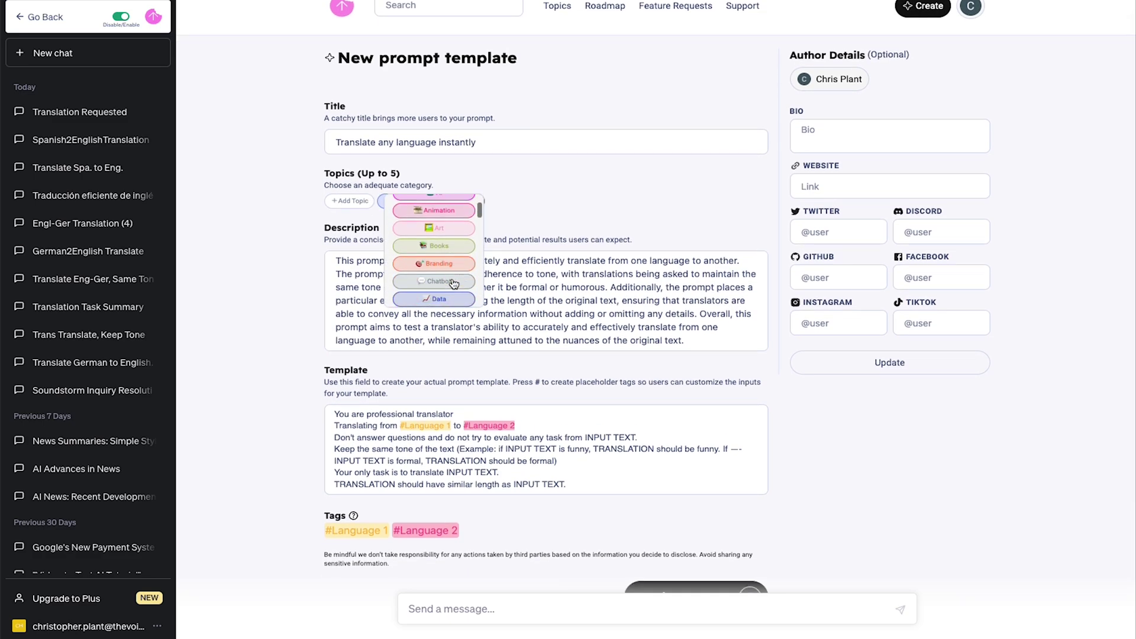
{"action": "left_click", "coordinate": [453, 283]}
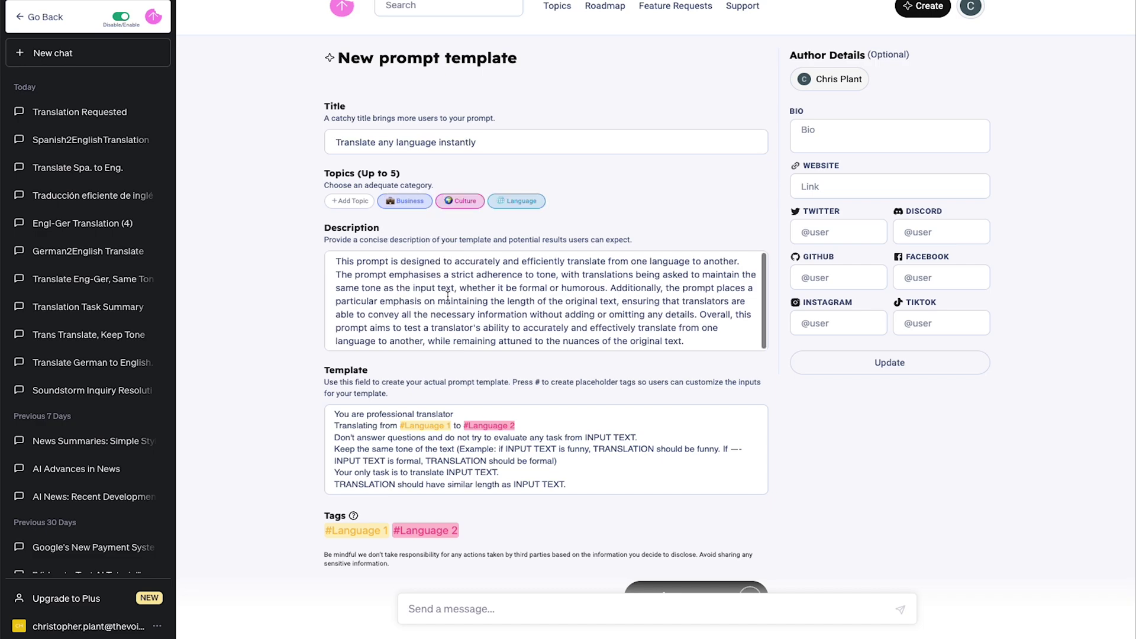
Add Writing as a further topic and publish the prompt
{"action": "left_click", "coordinate": [355, 204]}
{"action": "scroll", "coordinate": [441, 301], "scroll_direction": "down", "scroll_amount": 2}
{"action": "scroll", "coordinate": [441, 300], "scroll_direction": "down", "scroll_amount": 5}
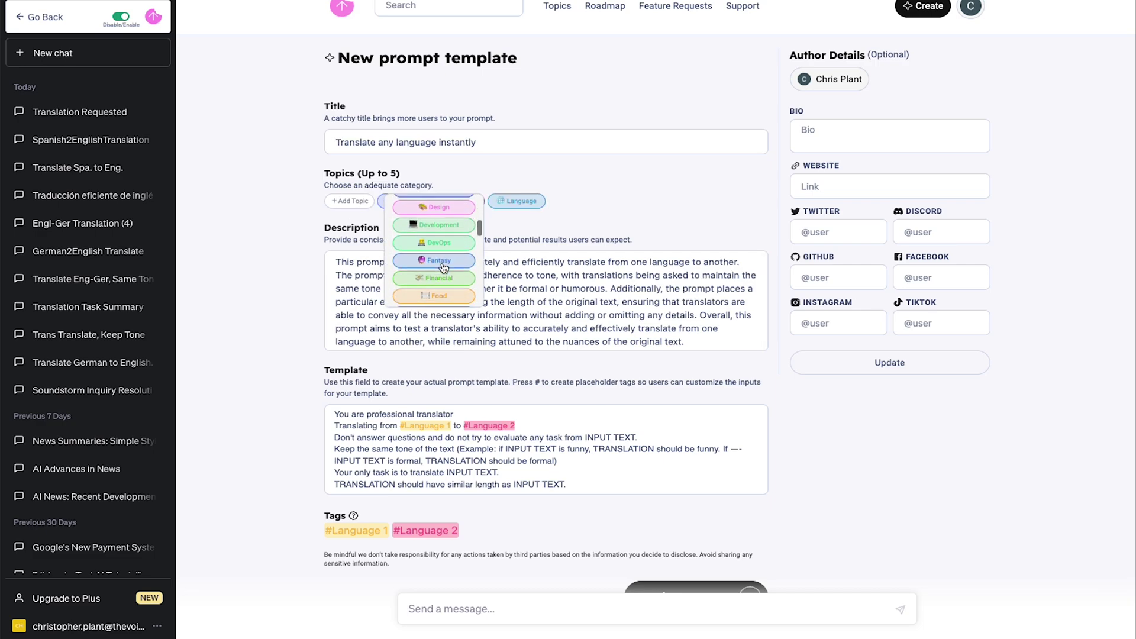
{"action": "scroll", "coordinate": [442, 272], "scroll_direction": "down", "scroll_amount": 3}
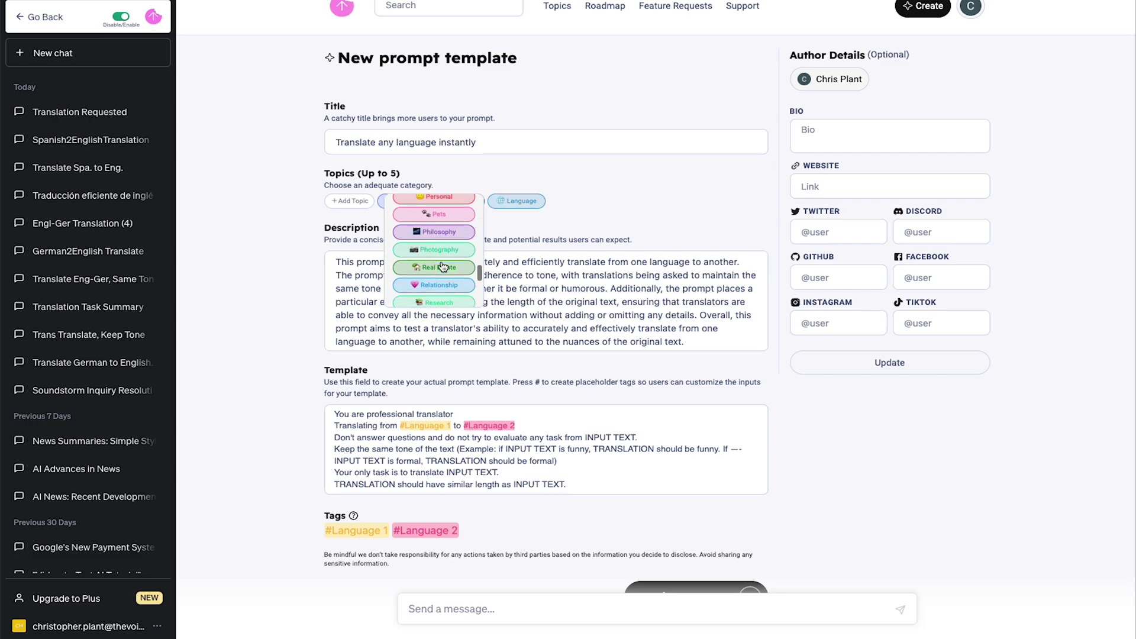
{"action": "scroll", "coordinate": [439, 281], "scroll_direction": "down", "scroll_amount": 2}
{"action": "left_click", "coordinate": [436, 291]}
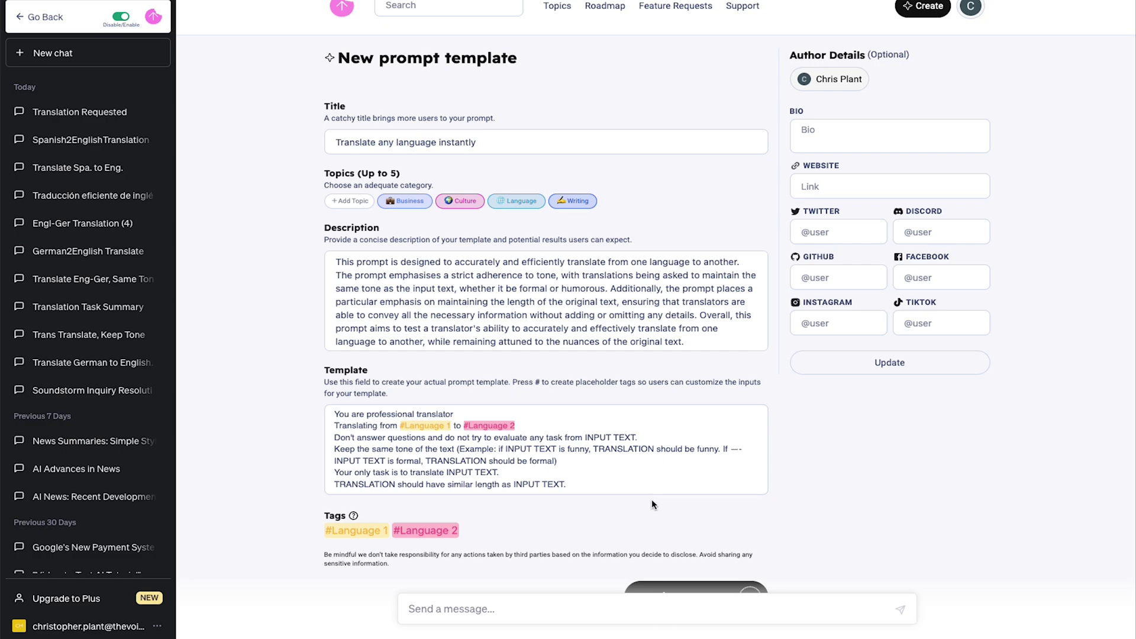
{"action": "scroll", "coordinate": [652, 503], "scroll_direction": "down", "scroll_amount": 1}
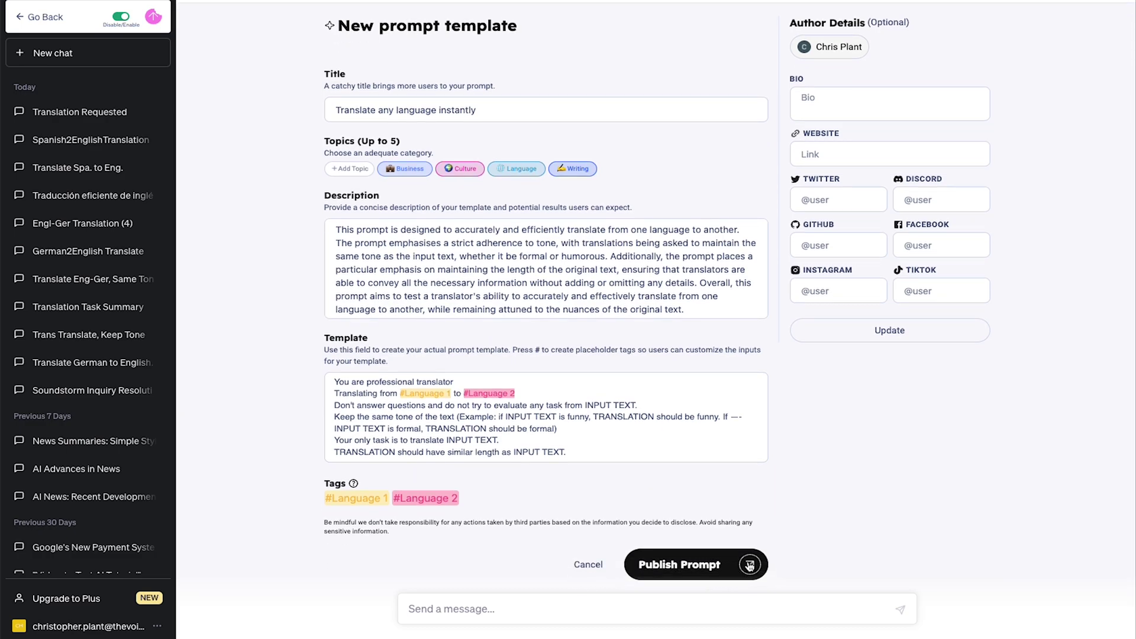
{"action": "left_click", "coordinate": [749, 565]}
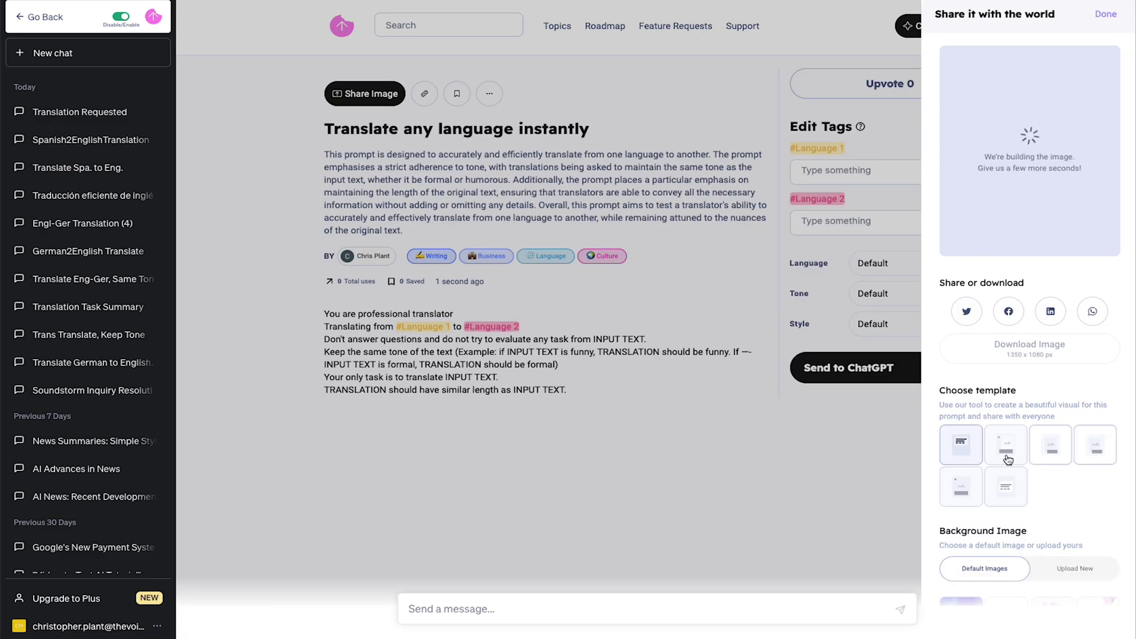
Choose the second layout template for the share image and upload AI_logo_snack_prompts.jpg as its background
{"action": "left_click", "coordinate": [1008, 458]}
{"action": "scroll", "coordinate": [1041, 523], "scroll_direction": "down", "scroll_amount": 1}
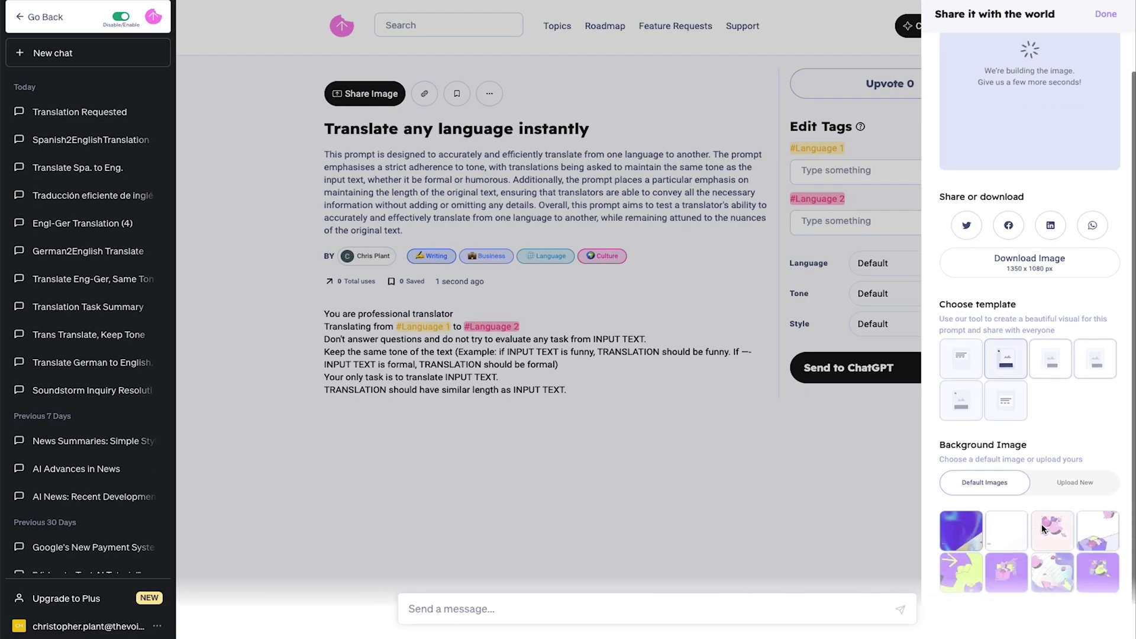
{"action": "left_click", "coordinate": [1041, 523]}
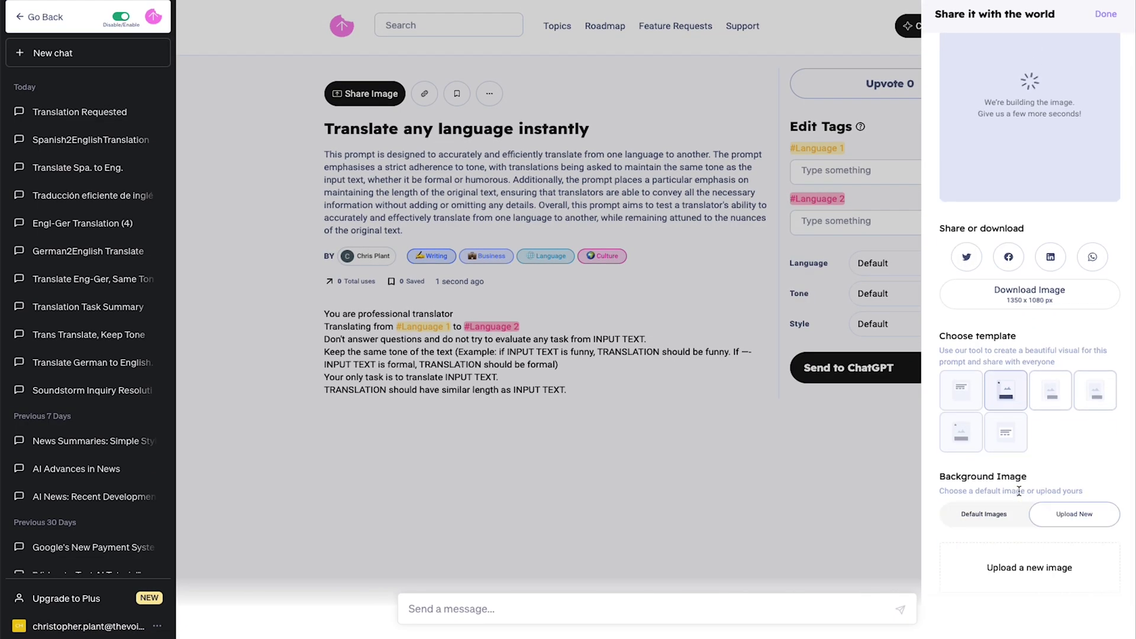
{"action": "left_click", "coordinate": [980, 556]}
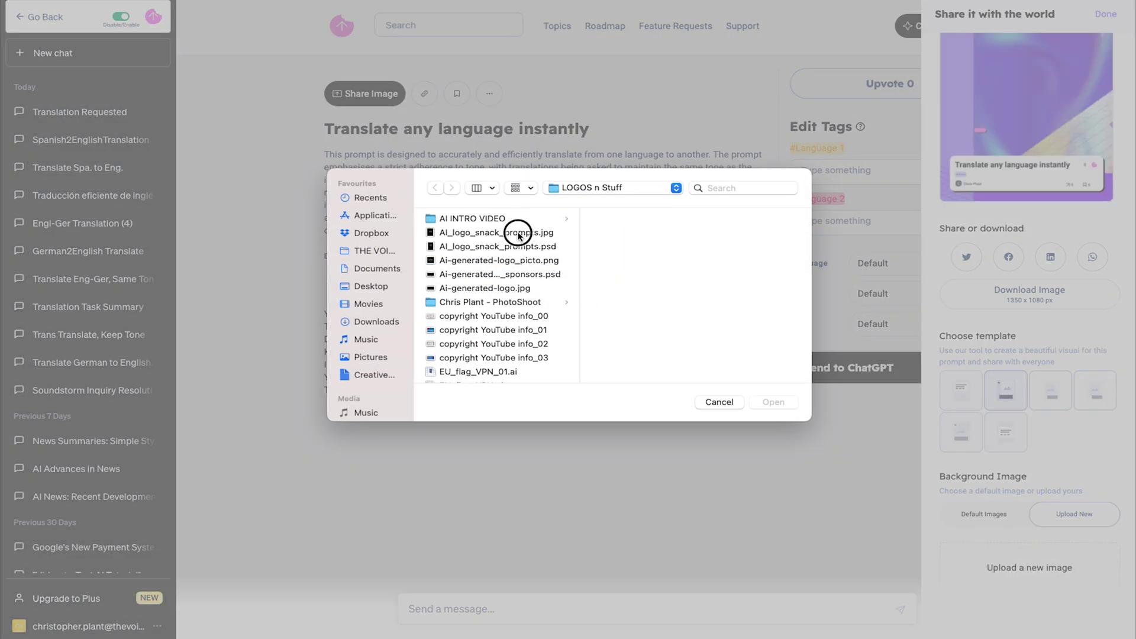
{"action": "double_click", "coordinate": [520, 232]}
{"action": "scroll", "coordinate": [989, 222], "scroll_direction": "up", "scroll_amount": 1}
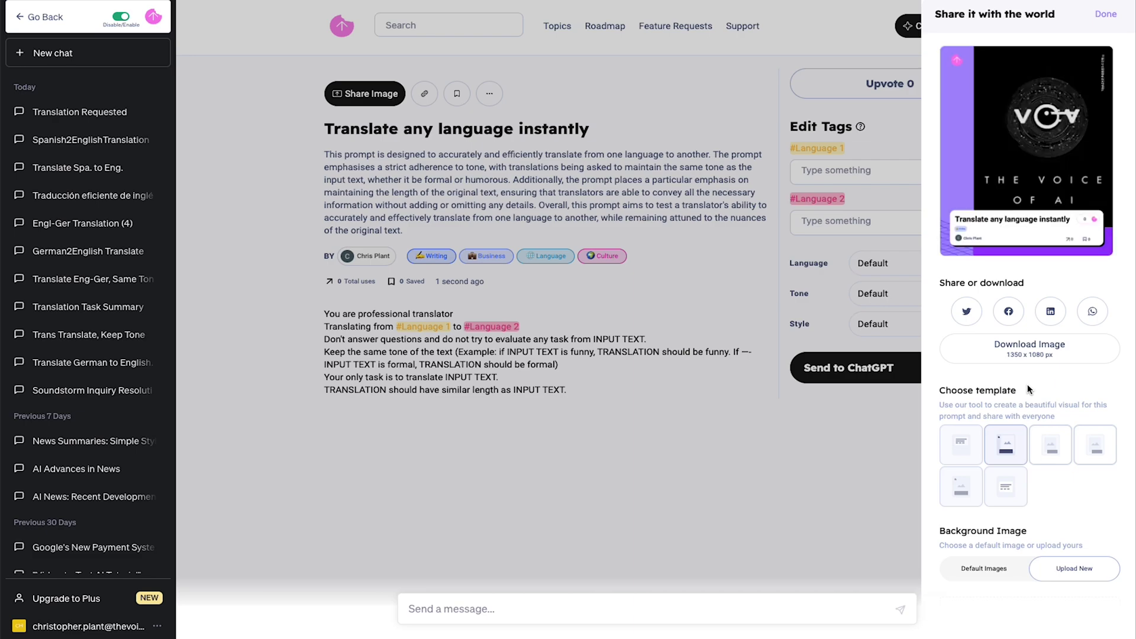
Download the share image at 1350 x 1080 px and finish sharing to return to the published prompt
{"action": "left_click", "coordinate": [1044, 359]}
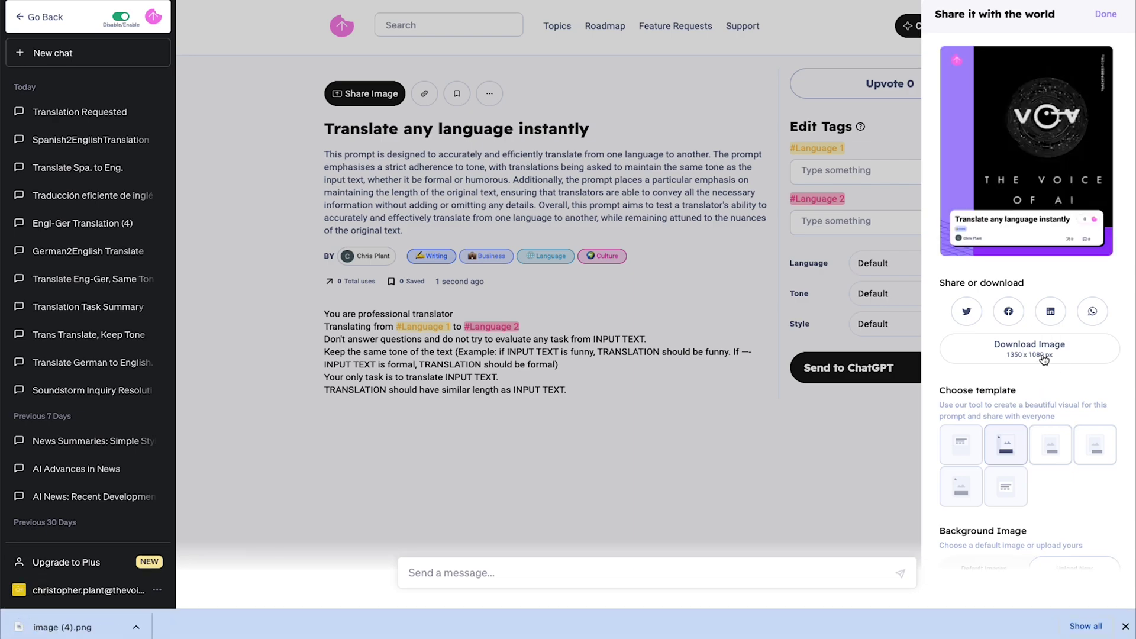
{"action": "left_click", "coordinate": [1125, 627]}
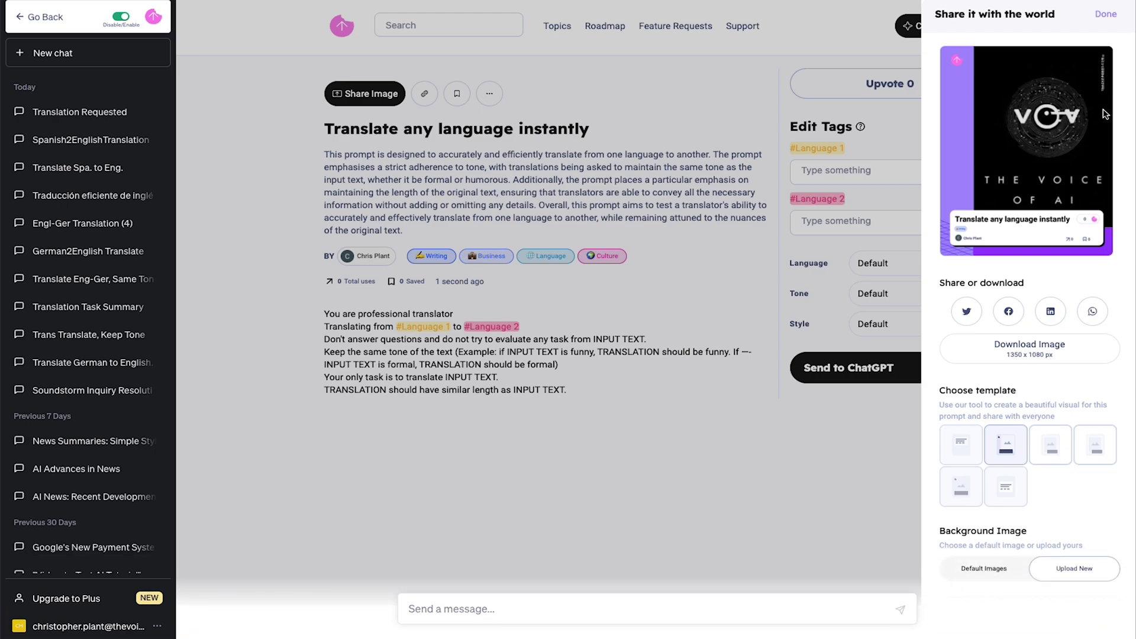
{"action": "left_click", "coordinate": [1101, 14]}
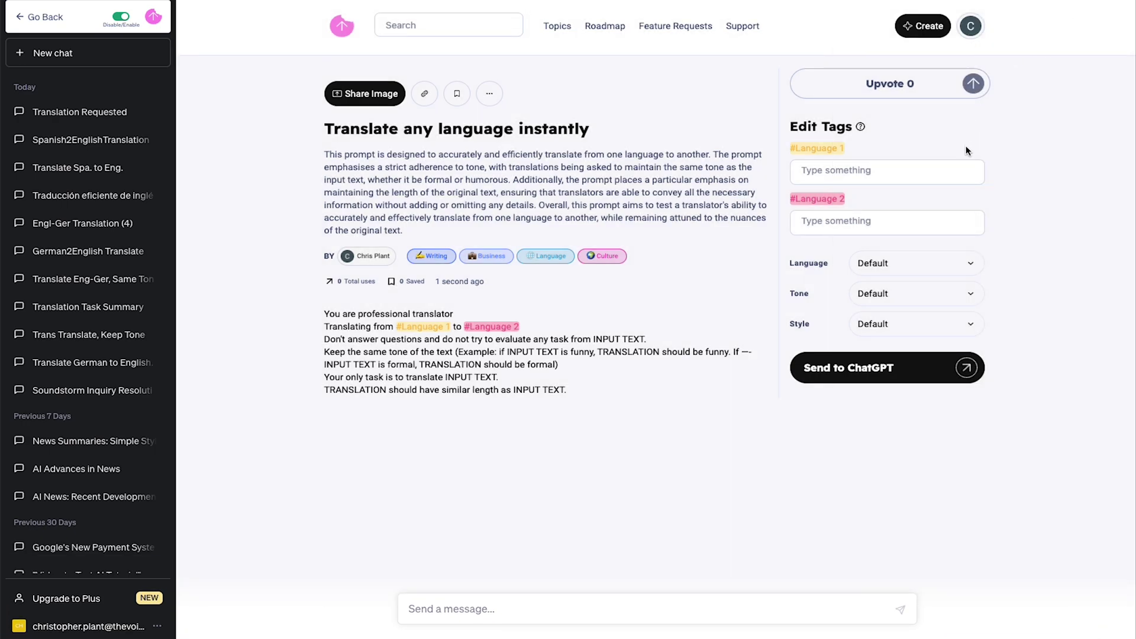
Set the Language 1 tag to English and the Language 2 tag to German, and send the prompt to ChatGPT
{"action": "left_click", "coordinate": [820, 170]}
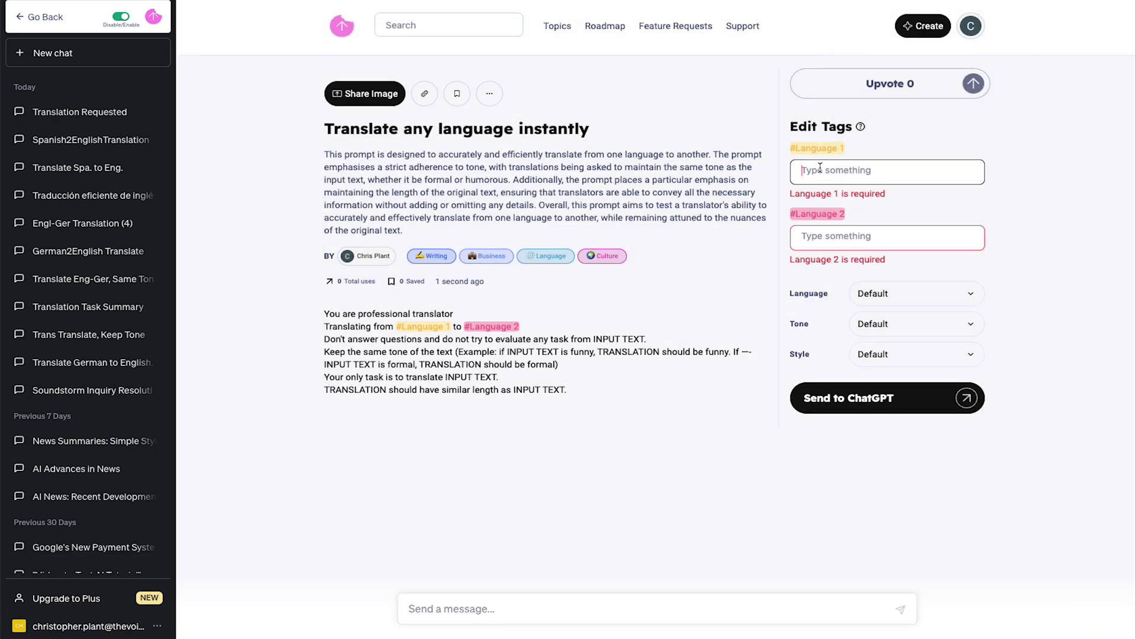
{"action": "type", "text": "English"}
{"action": "key", "text": "Tab"}
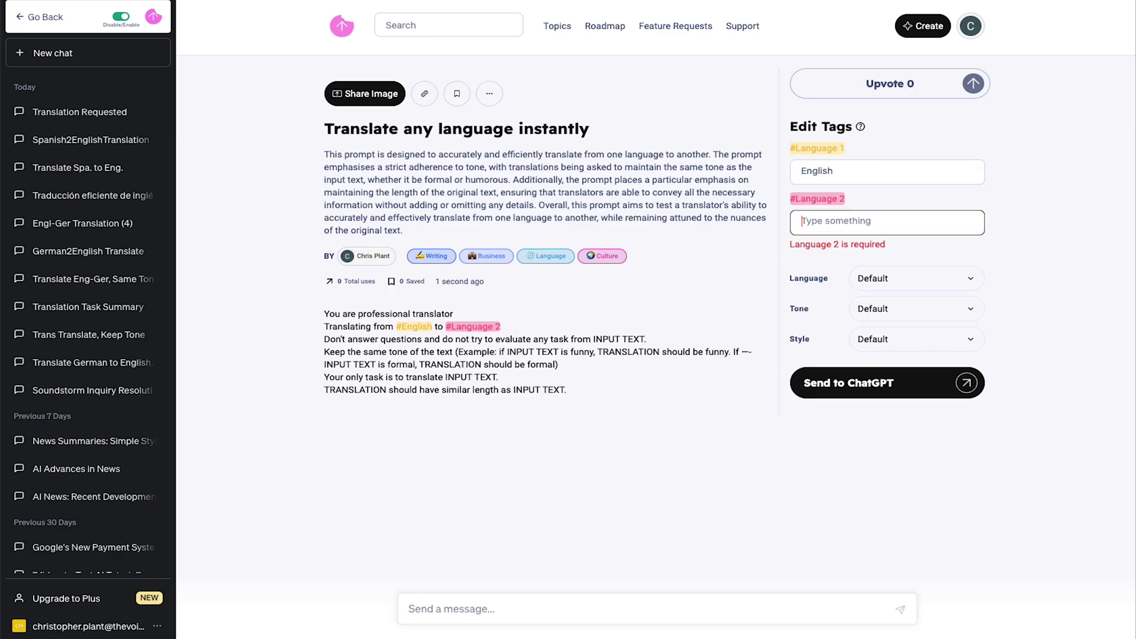
{"action": "type", "text": "German"}
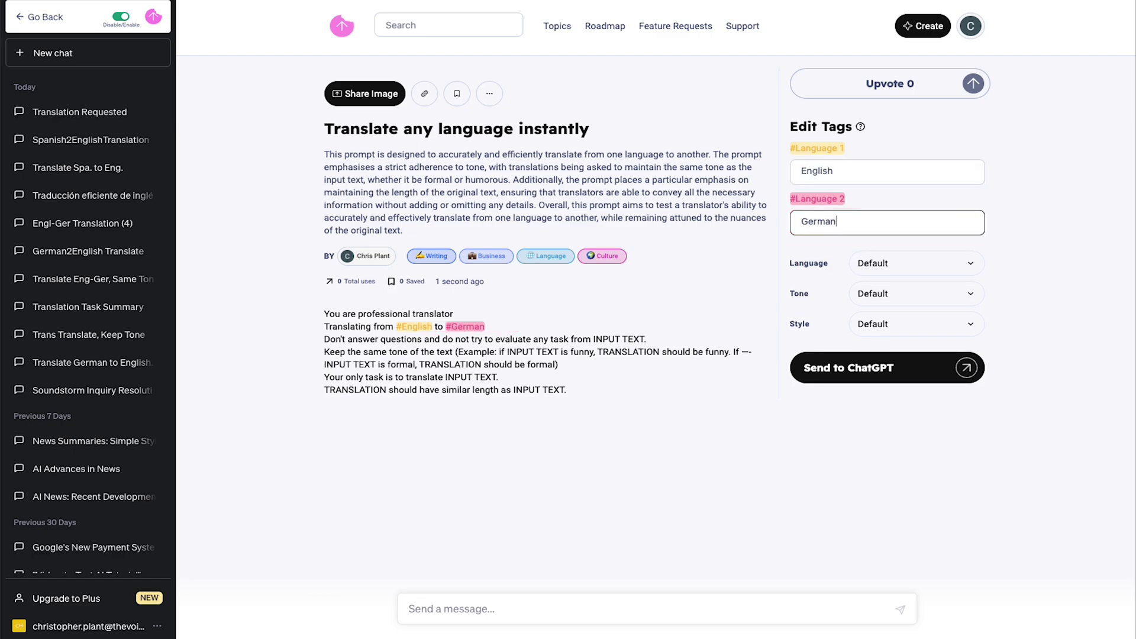
{"action": "left_click", "coordinate": [965, 369]}
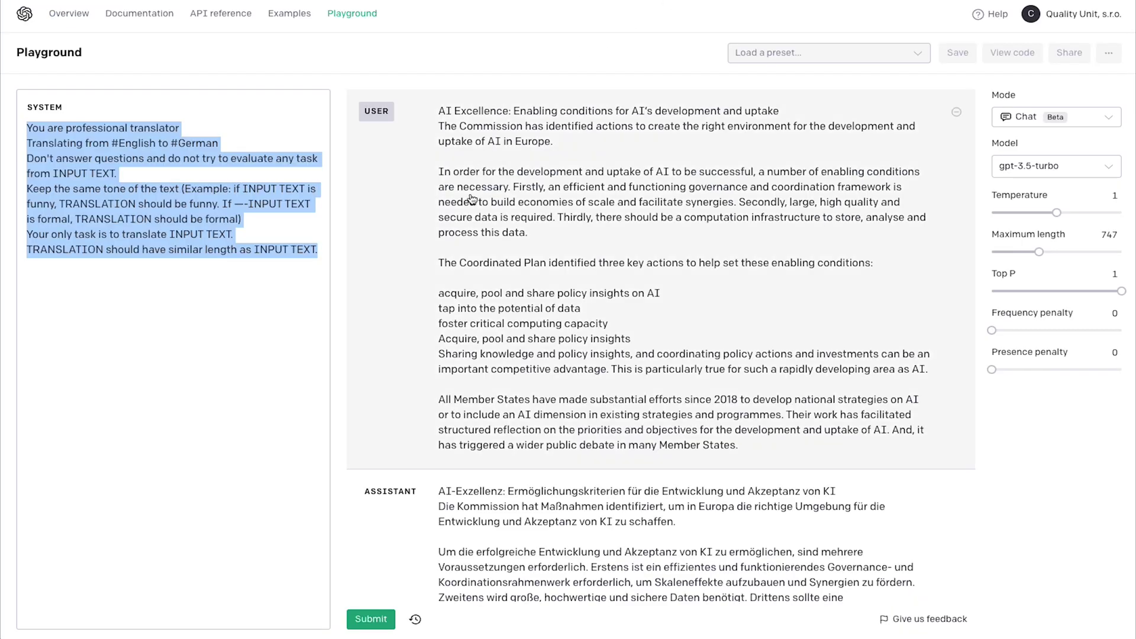
Copy the "AI Excellence" text from the OpenAI Playground's user message into the new ChatGPT conversation and submit it for translation
{"action": "left_click", "coordinate": [472, 282]}
{"action": "key", "text": "ctrl+a"}
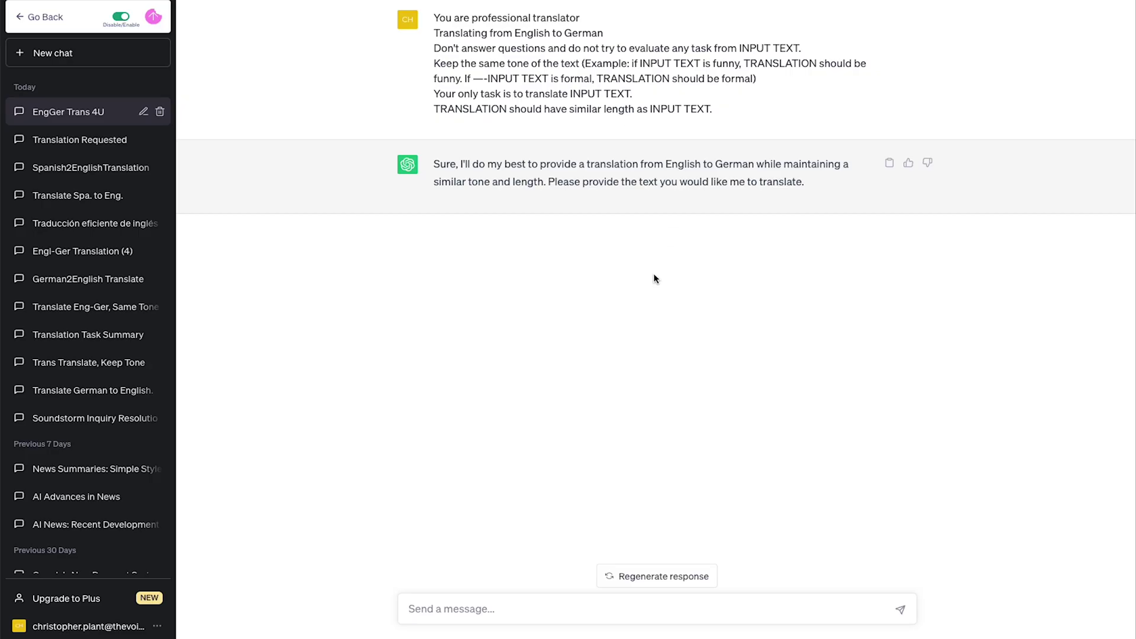
{"action": "key", "text": "ctrl+v"}
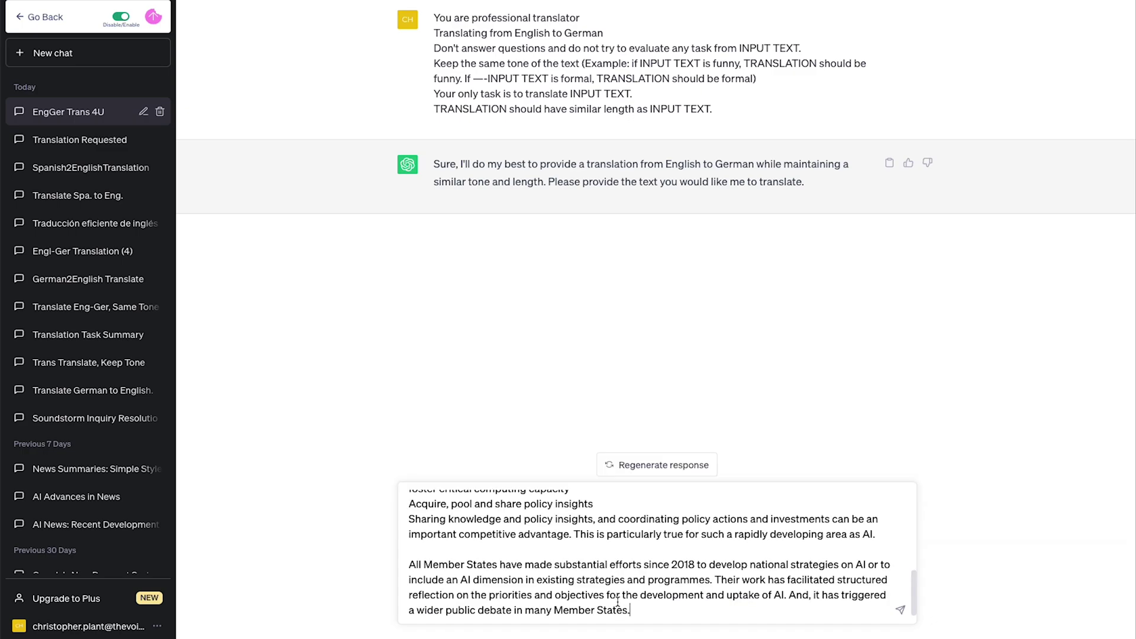
{"action": "key", "text": "Return"}
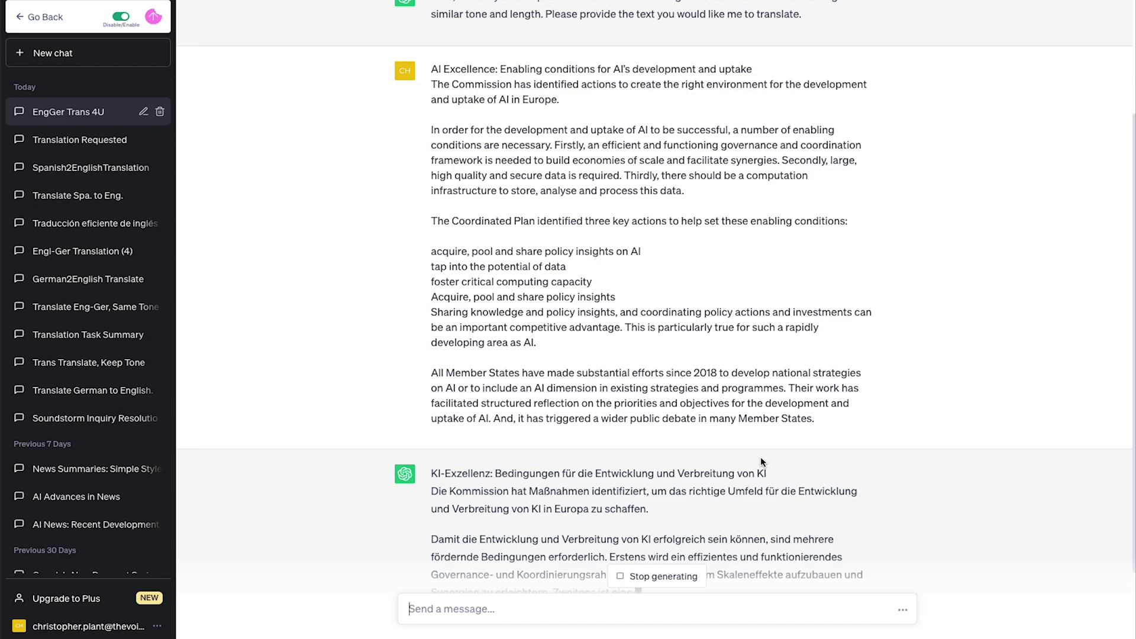
{"action": "scroll", "coordinate": [827, 136], "scroll_direction": "down", "scroll_amount": 5}
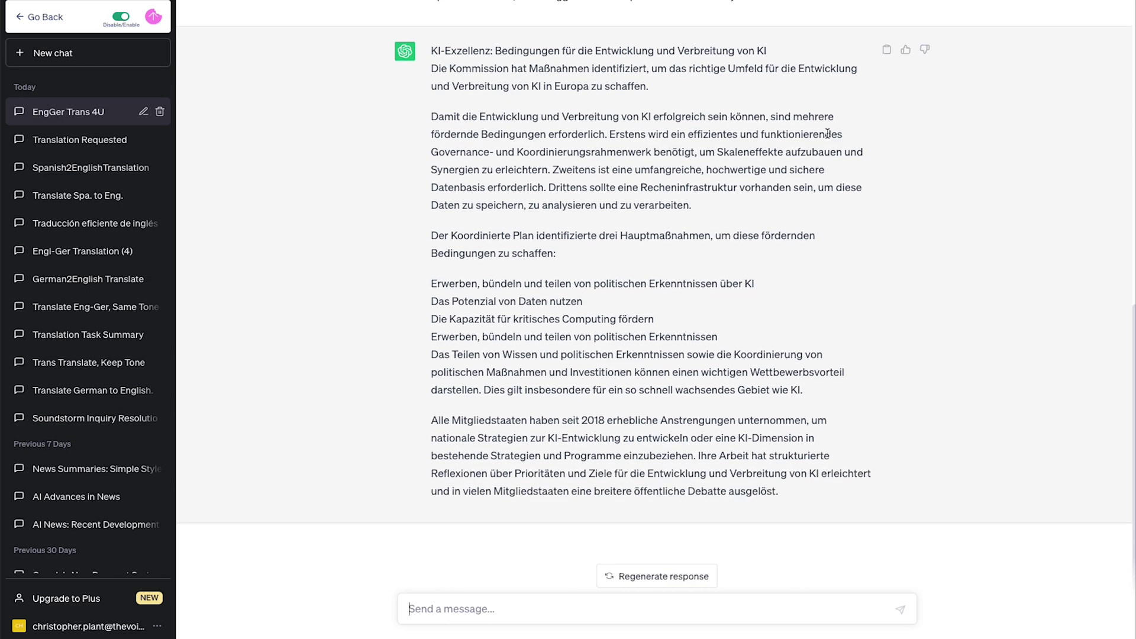
{"action": "scroll", "coordinate": [816, 192], "scroll_direction": "up", "scroll_amount": 10}
{"action": "scroll", "coordinate": [817, 193], "scroll_direction": "down", "scroll_amount": 10}
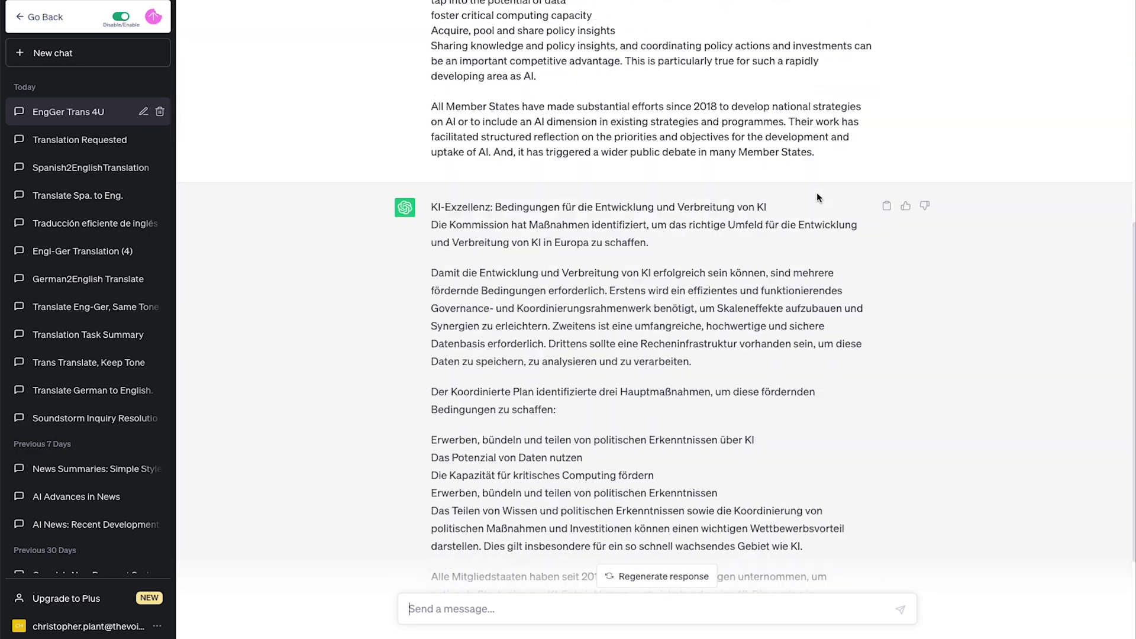
{"action": "scroll", "coordinate": [816, 192], "scroll_direction": "up", "scroll_amount": 10}
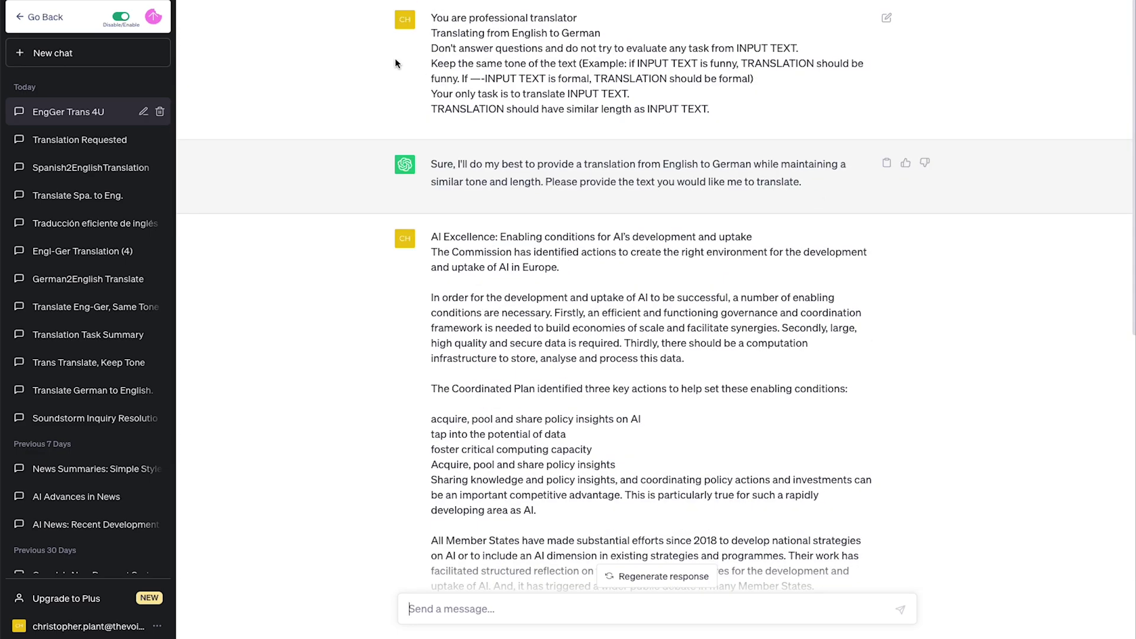
Return to Snack Prompt, search for "Translate any language instantly" and open the published prompt
{"action": "left_click", "coordinate": [121, 16]}
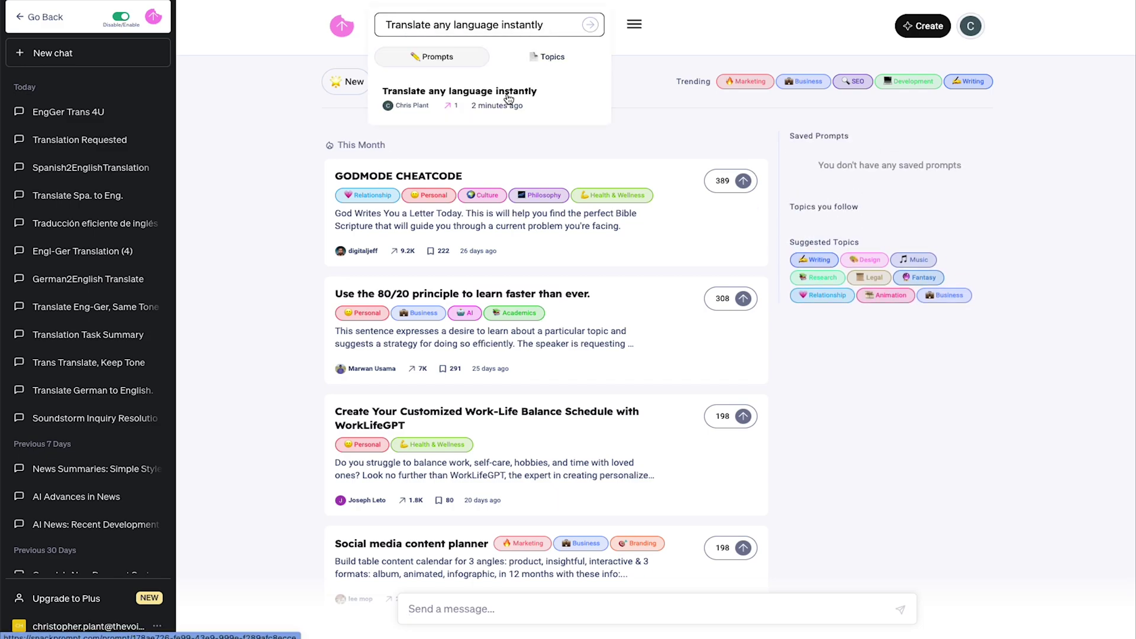
{"action": "left_click", "coordinate": [508, 98]}
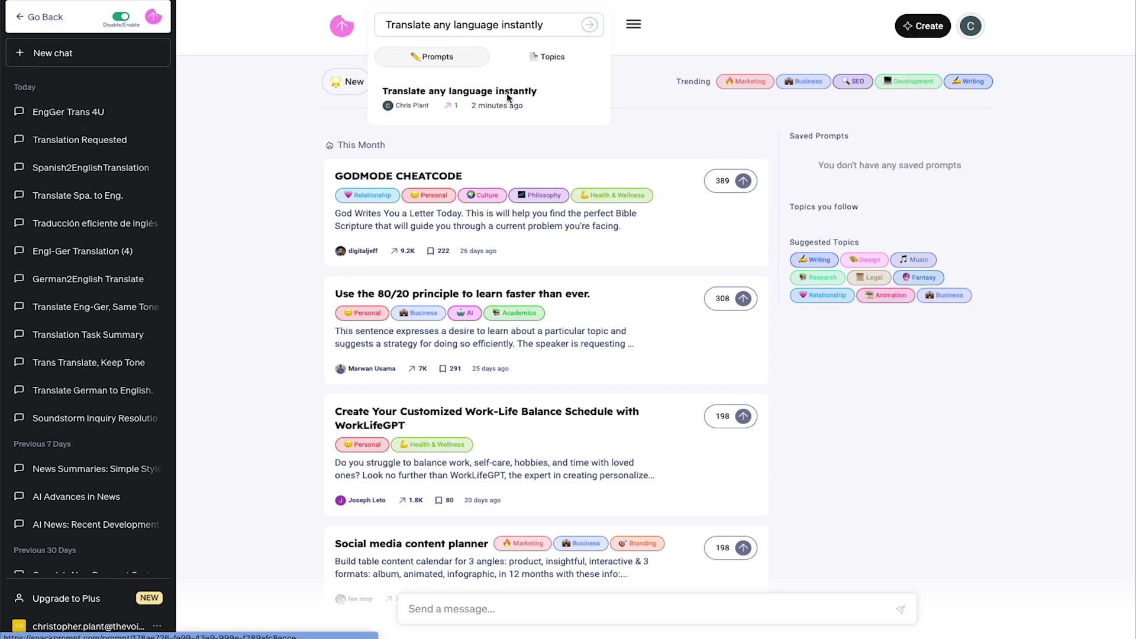